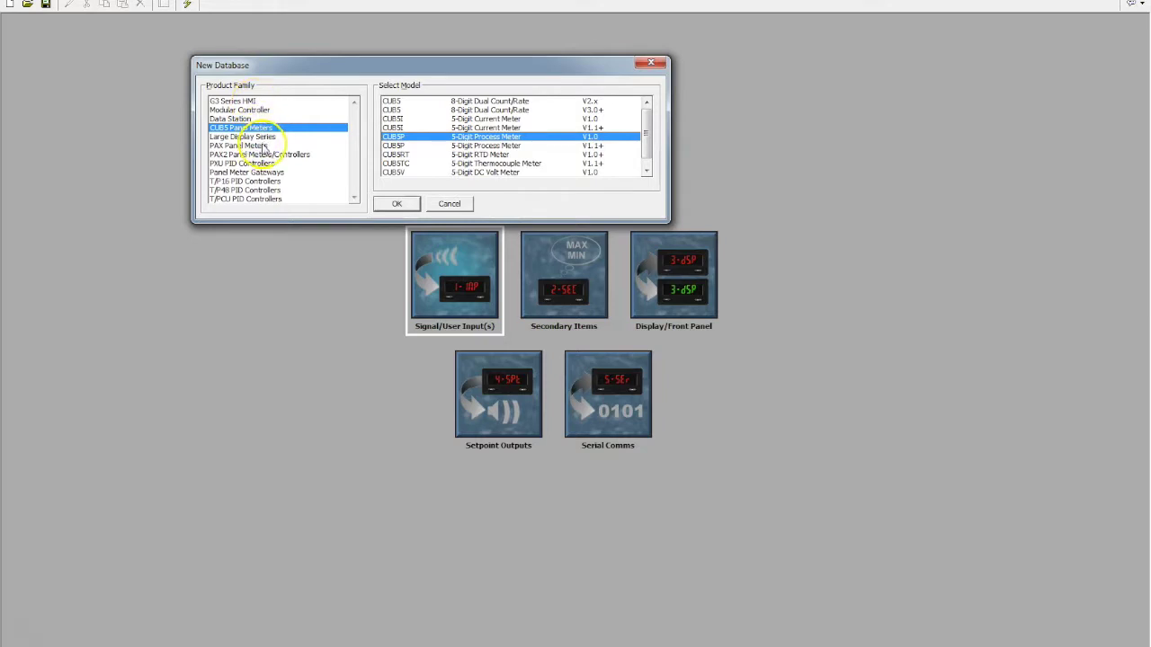
Browse the product families, then create a database for the CUB5P 5-Digit Process Meter, version V1.1+.
{"action": "left_click", "coordinate": [263, 146]}
{"action": "left_click", "coordinate": [263, 137]}
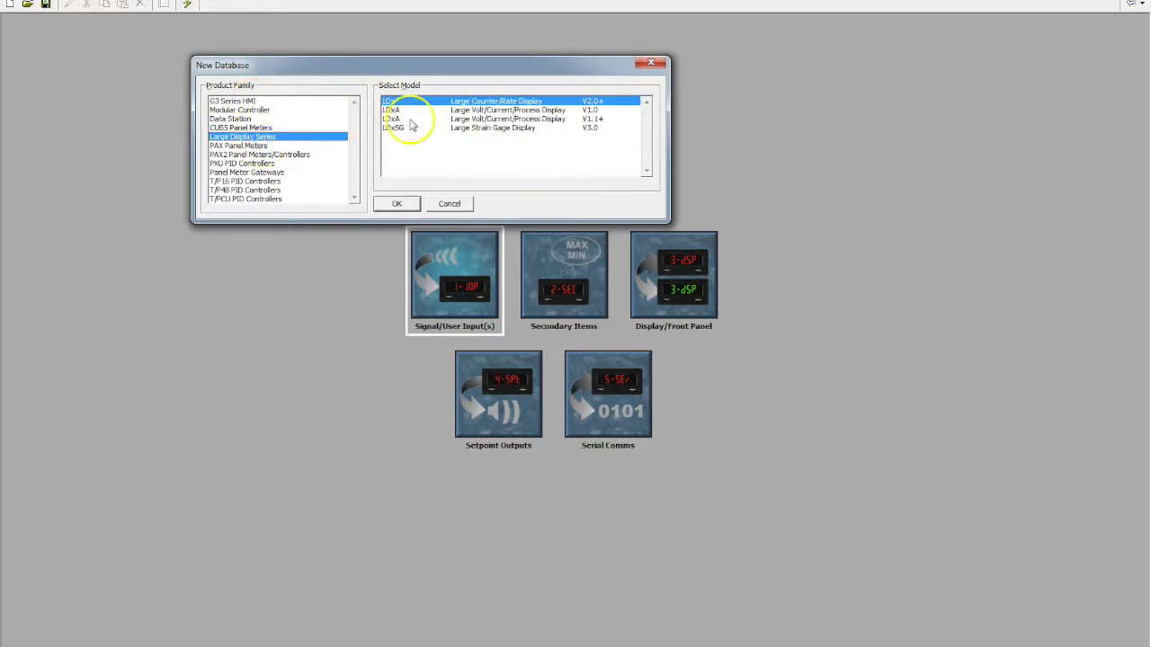
{"action": "left_click", "coordinate": [261, 146]}
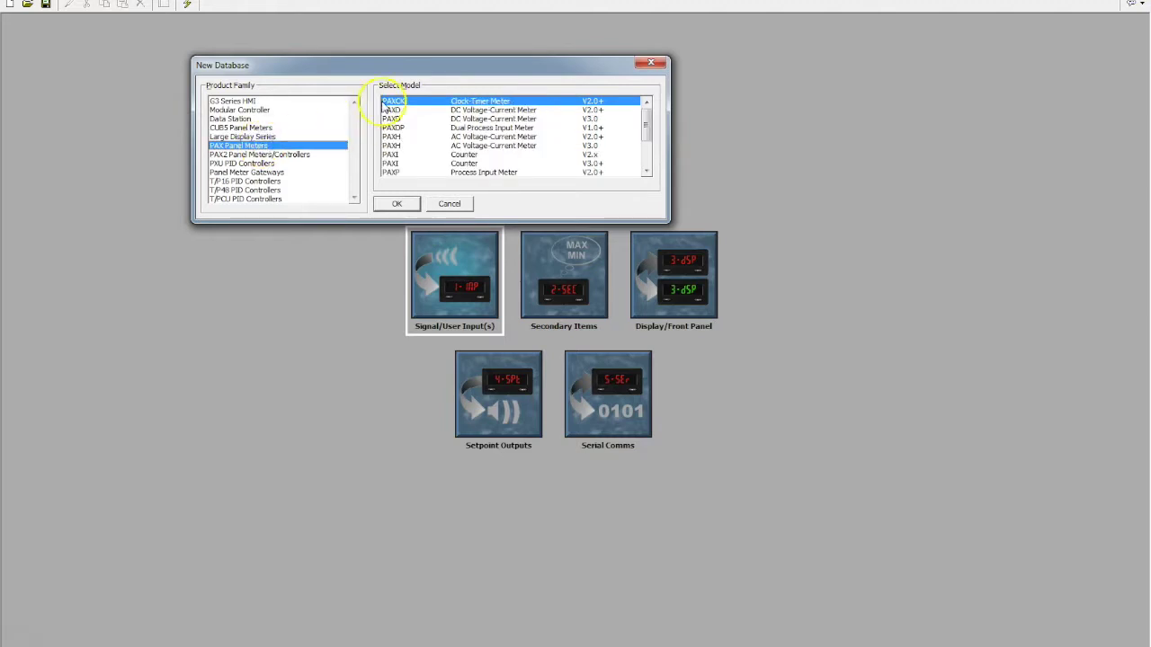
{"action": "left_click", "coordinate": [256, 154]}
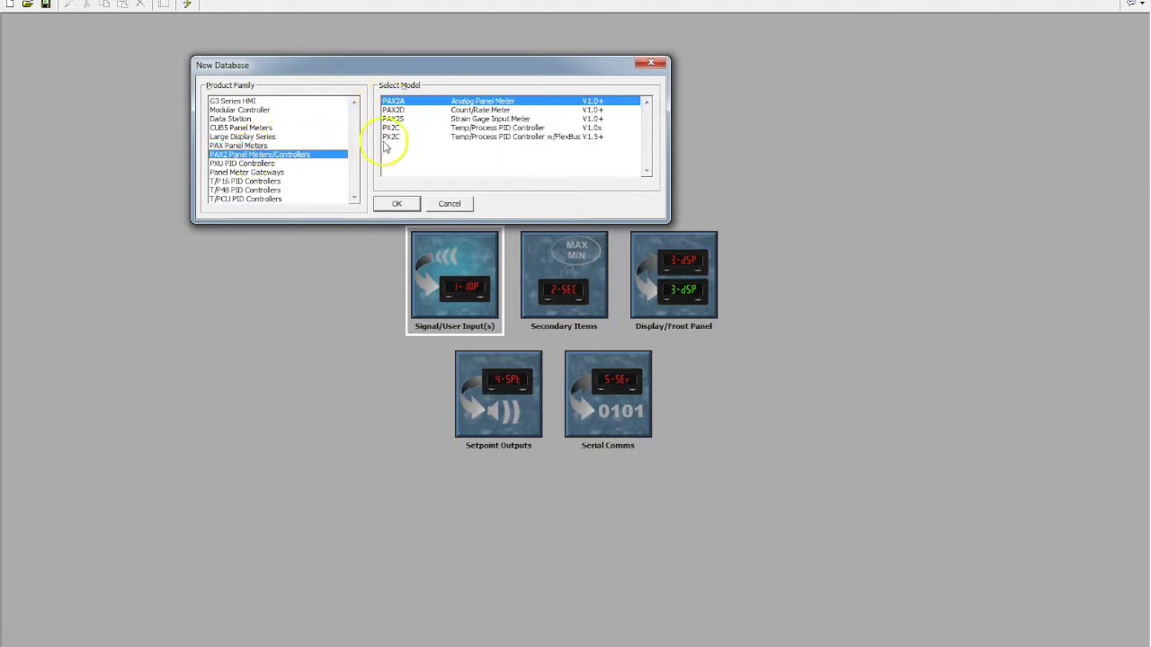
{"action": "left_click", "coordinate": [245, 128]}
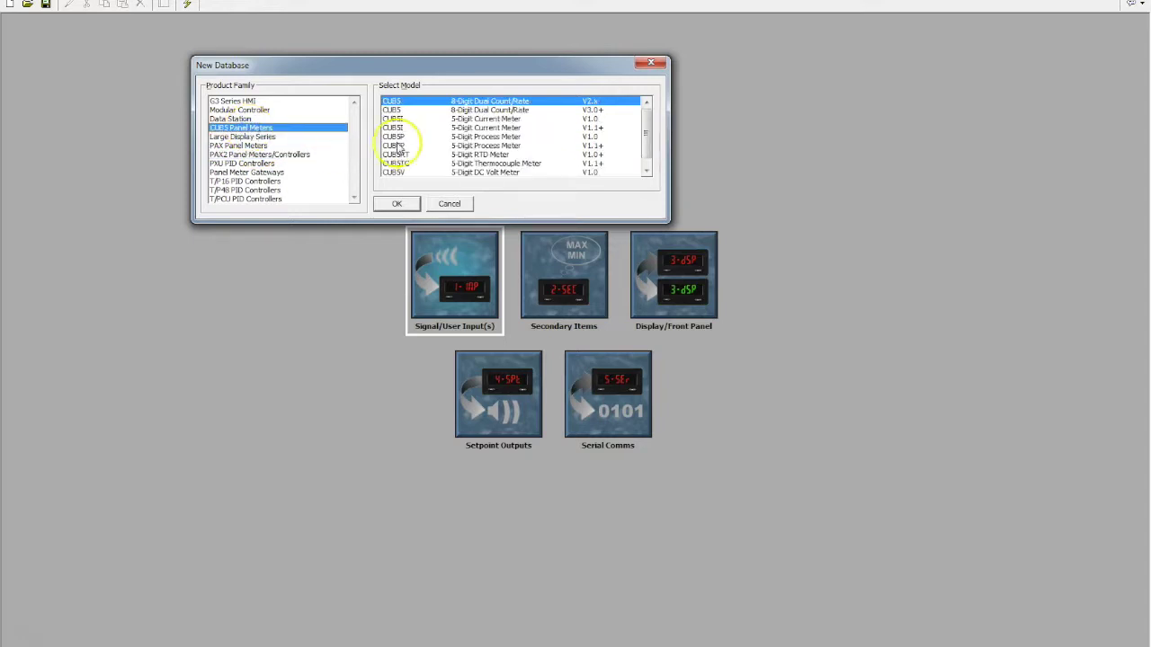
{"action": "left_click", "coordinate": [479, 137]}
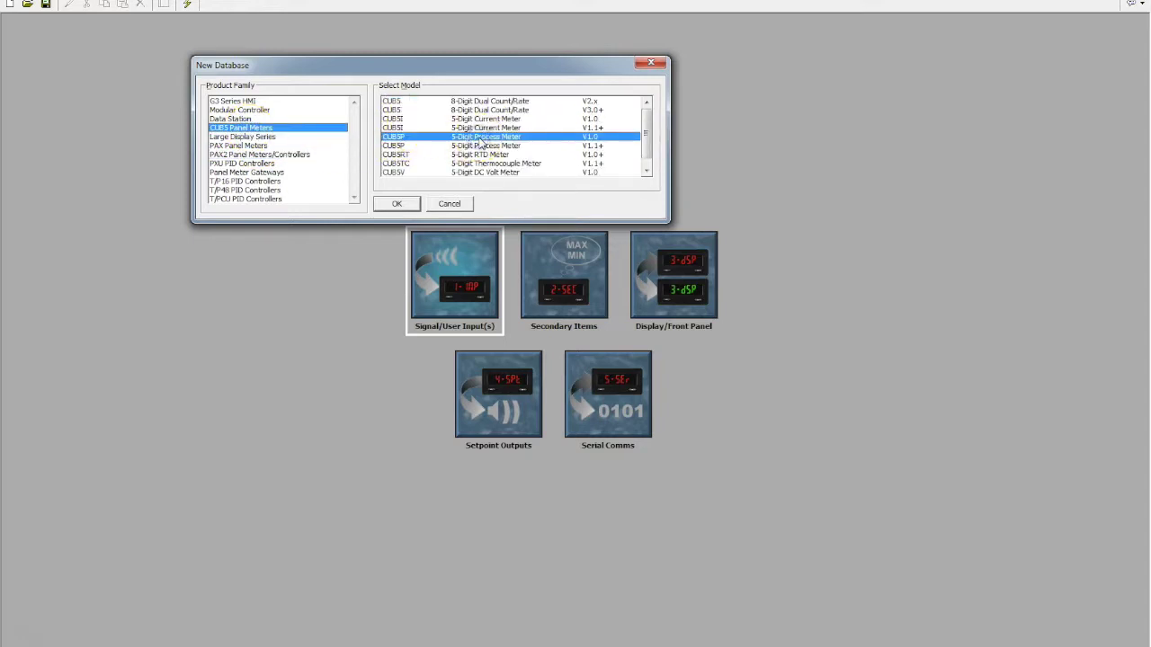
{"action": "left_click", "coordinate": [483, 146]}
{"action": "left_click", "coordinate": [397, 203]}
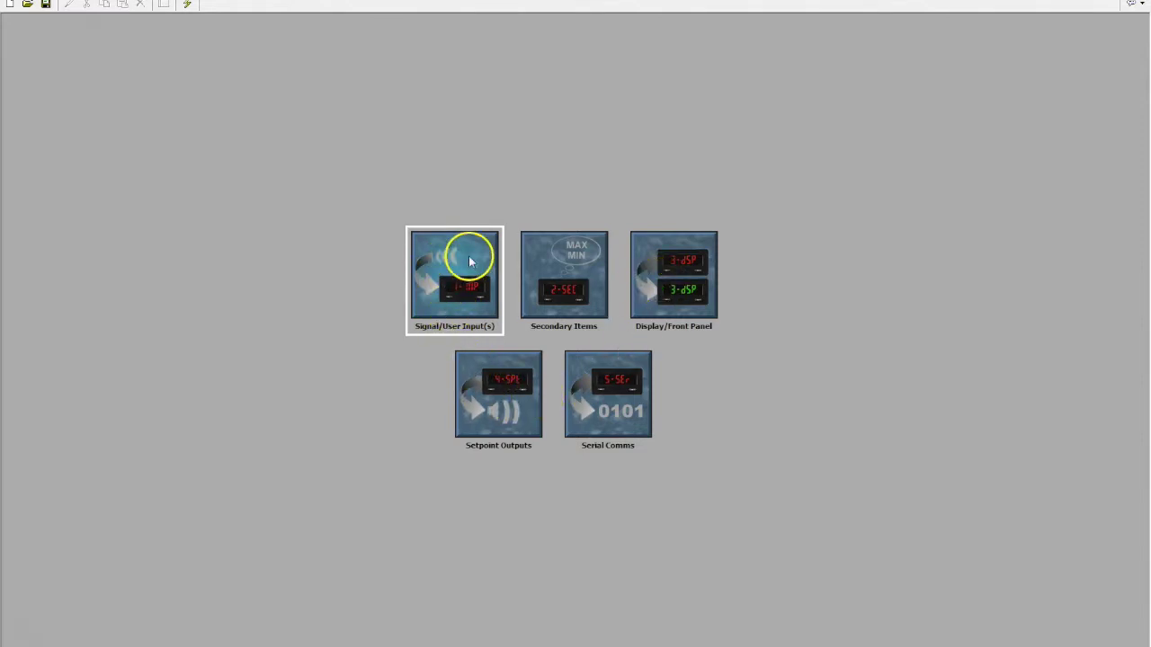
Open the Module 1 Signal/User Input Parameters page from its icon.
{"action": "mouse_move", "coordinate": [468, 261]}
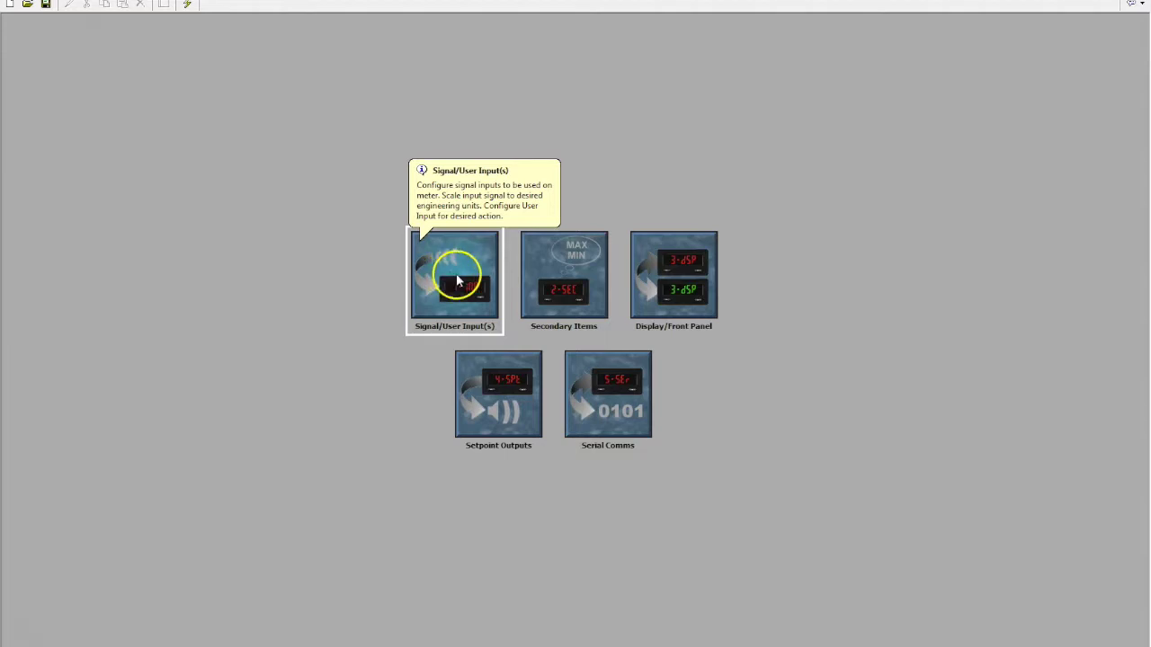
{"action": "double_click", "coordinate": [456, 282]}
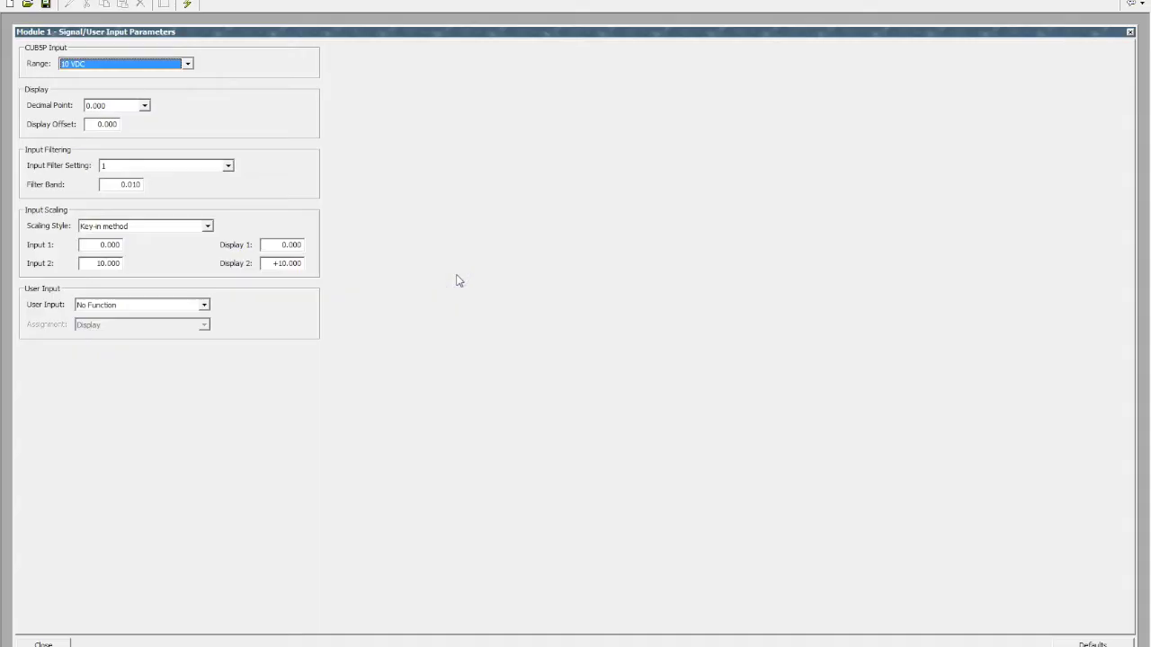
Set the input Range to 20 mA DC and the Decimal Point to 0.
{"action": "left_click", "coordinate": [187, 64]}
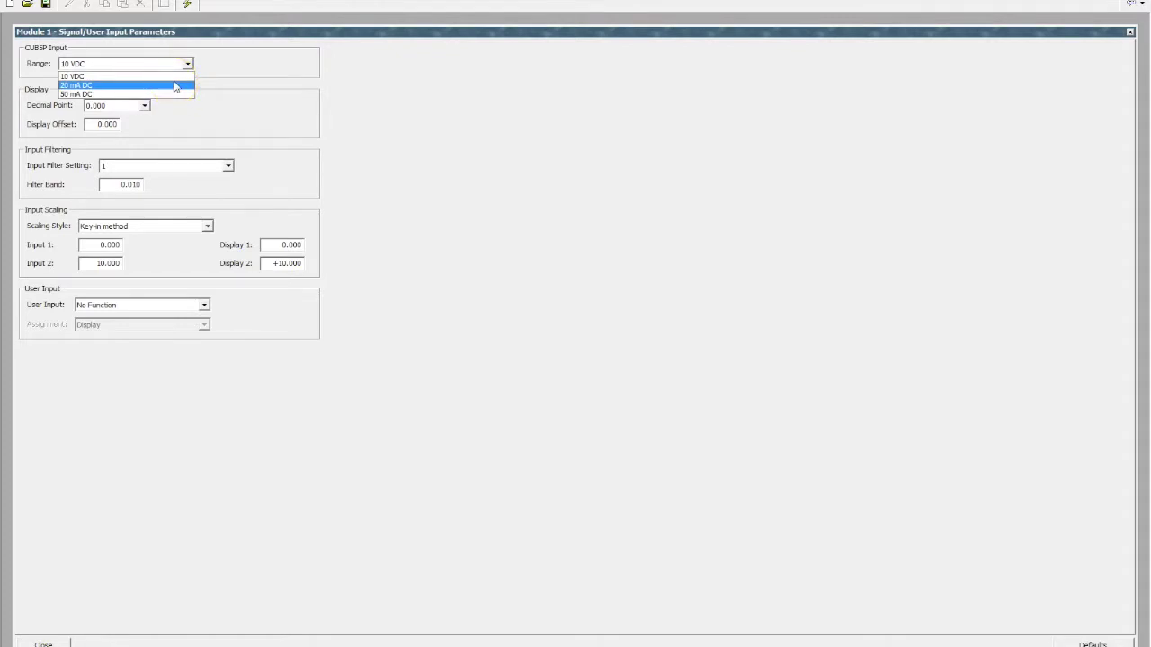
{"action": "left_click", "coordinate": [176, 85]}
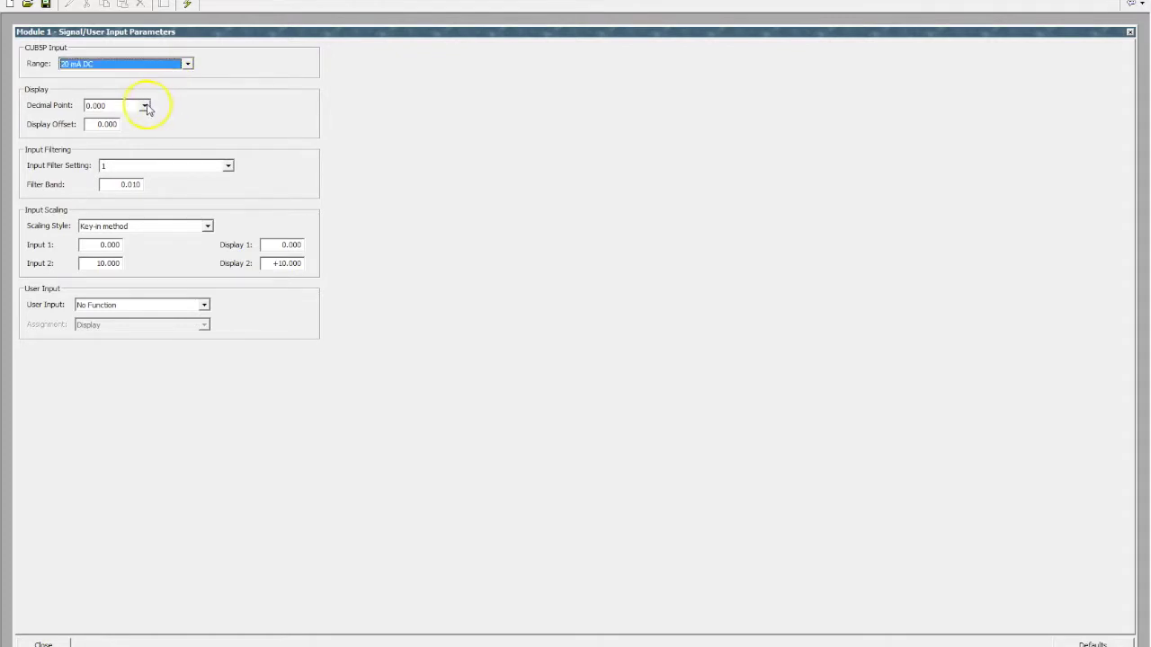
{"action": "left_click", "coordinate": [145, 105]}
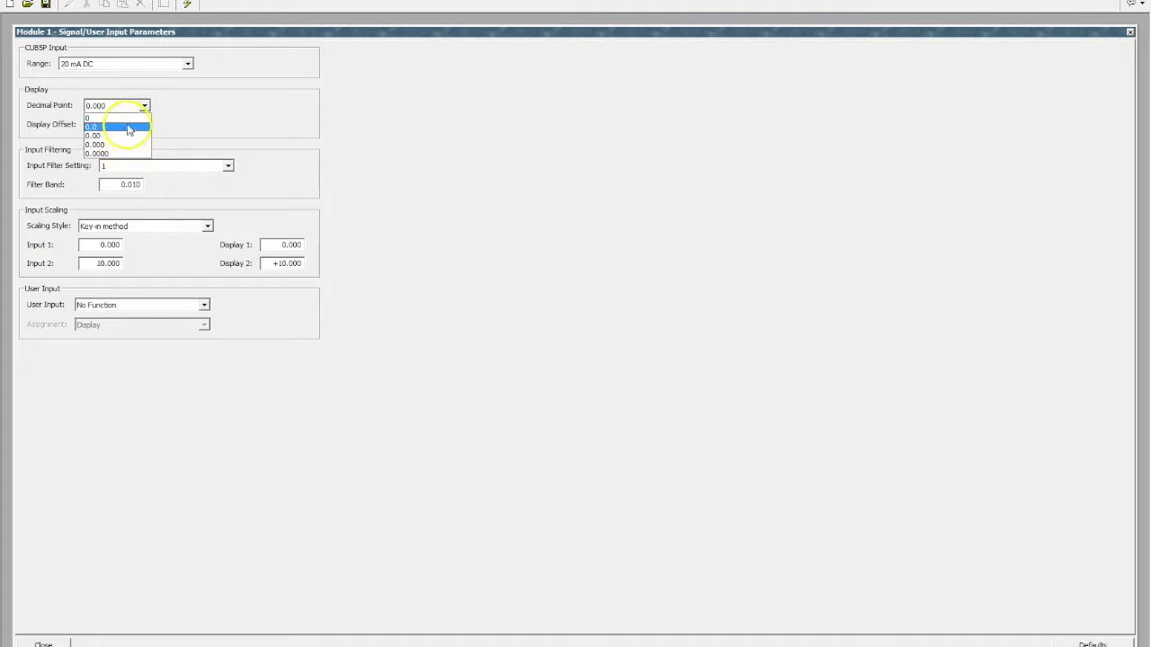
{"action": "left_click", "coordinate": [126, 118]}
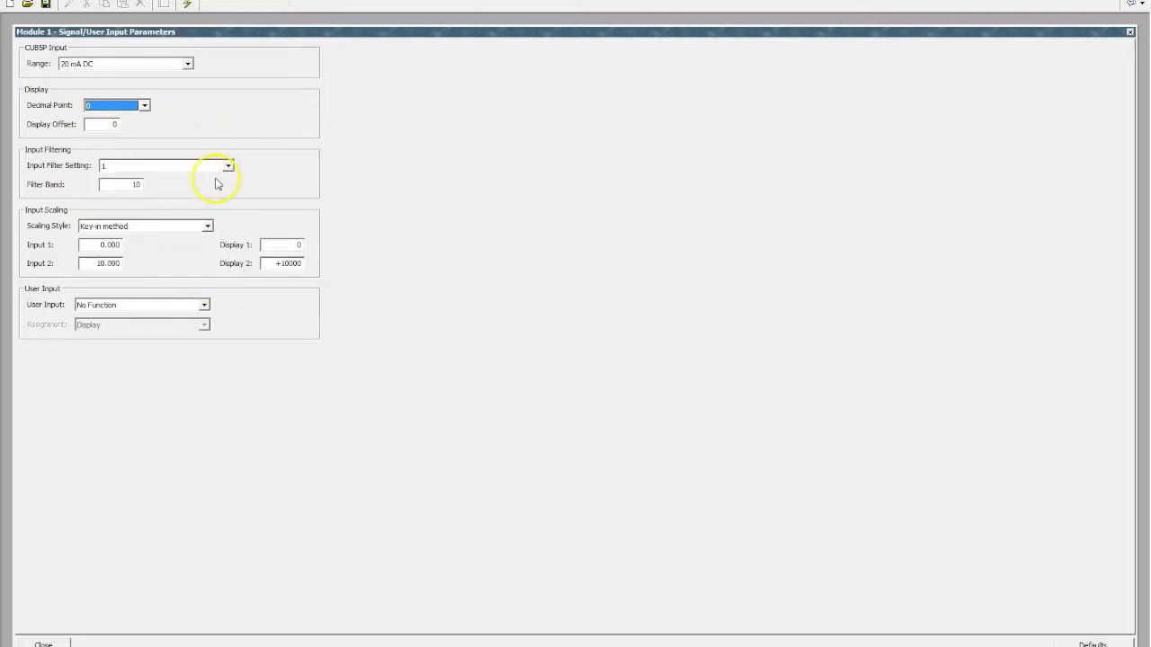
{"action": "mouse_move", "coordinate": [228, 169]}
Scale Input 1 = 4 and Input 2 = 20 to Display 1 = 0 and Display 2 = 500, then close.
{"action": "left_click", "coordinate": [99, 244]}
{"action": "mouse_move", "coordinate": [140, 239]}
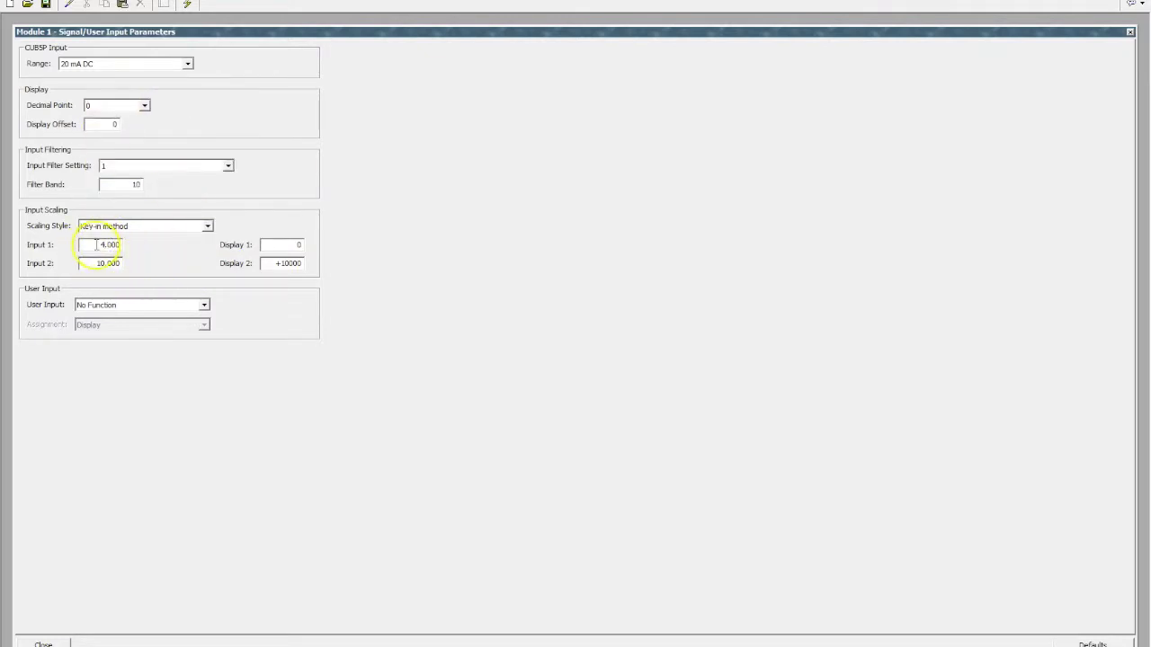
{"action": "left_click", "coordinate": [104, 263]}
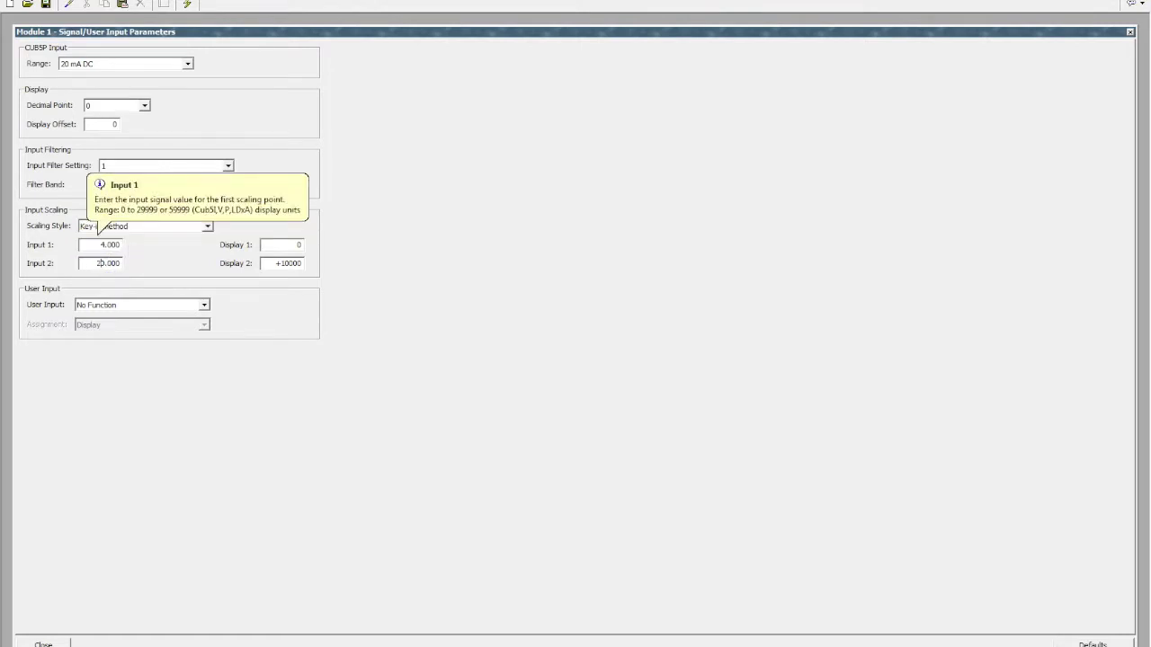
{"action": "left_click", "coordinate": [290, 245]}
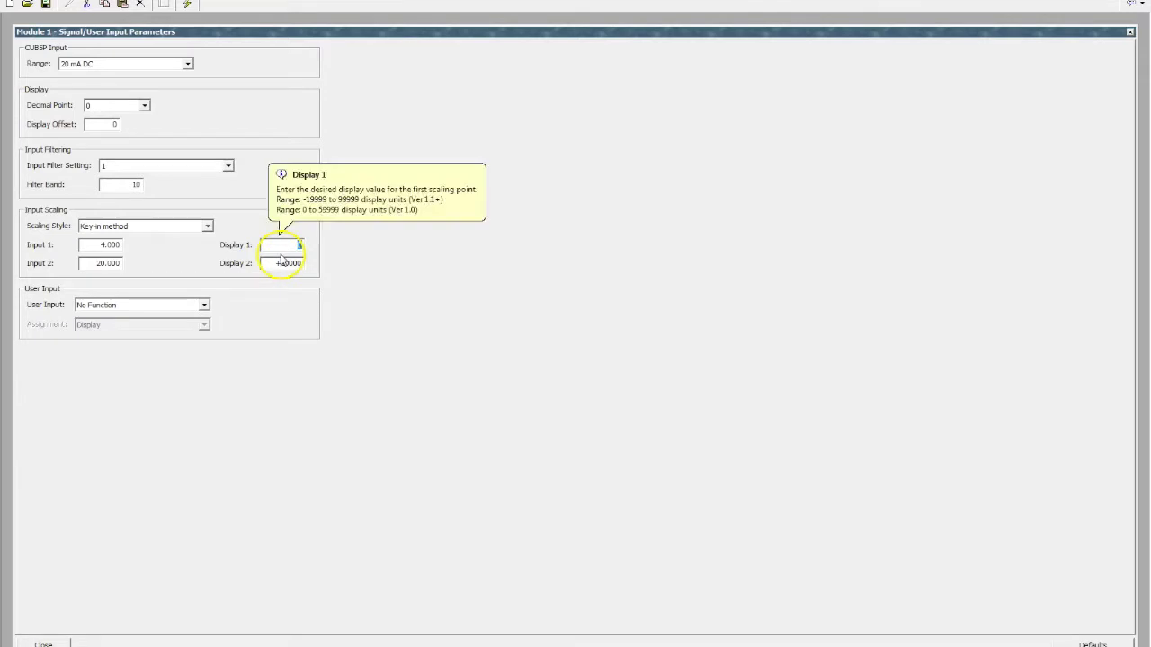
{"action": "left_click", "coordinate": [274, 262]}
{"action": "type", "text": "5"}
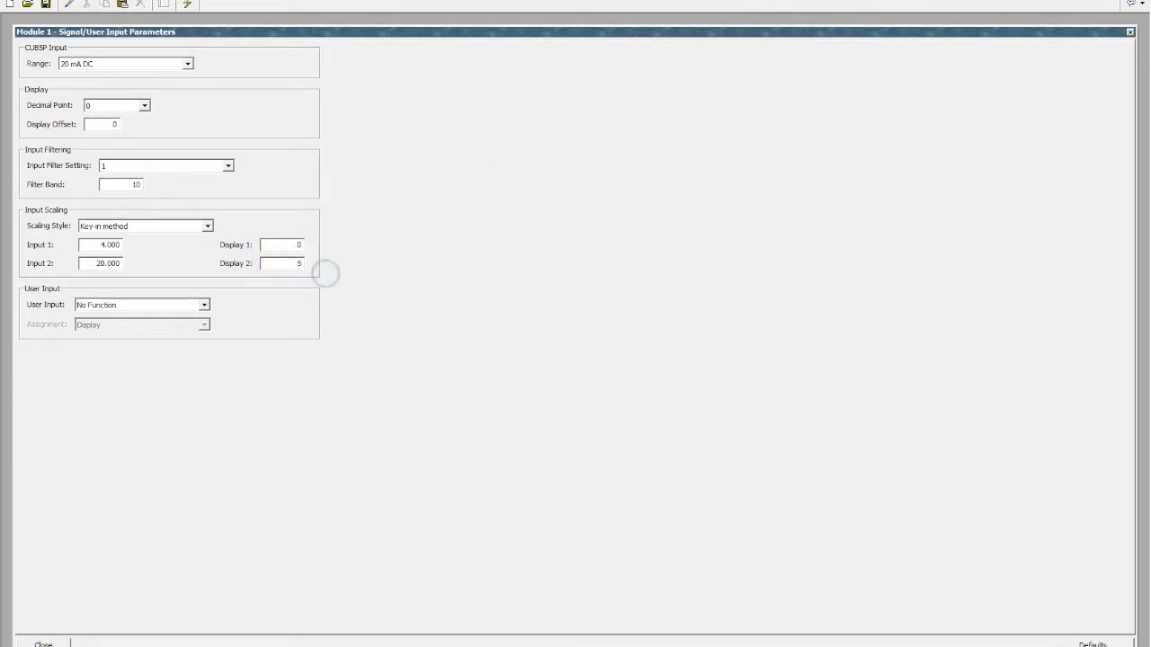
{"action": "type", "text": "00"}
{"action": "left_click", "coordinate": [329, 270]}
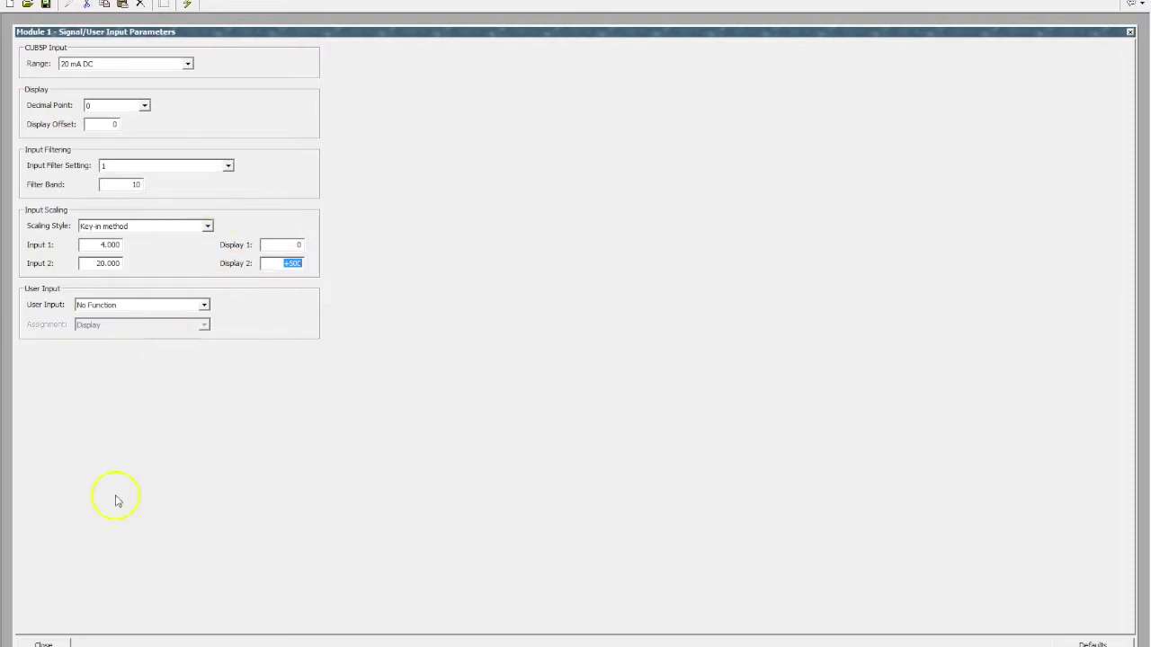
{"action": "left_click", "coordinate": [43, 644]}
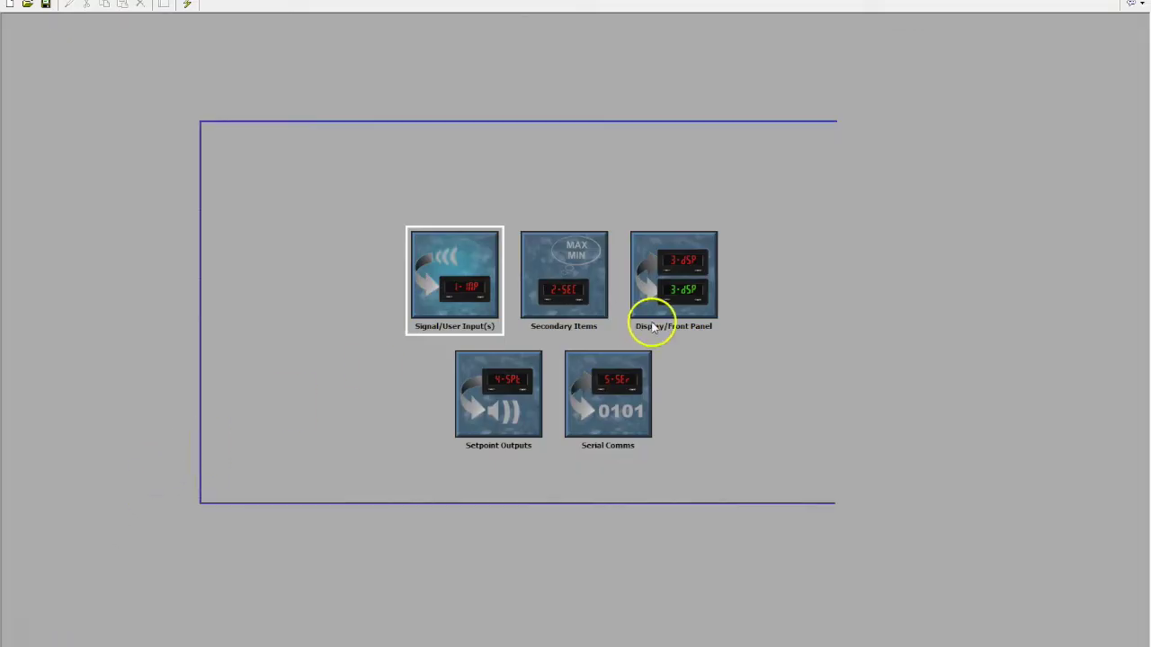
{"action": "left_click", "coordinate": [567, 269]}
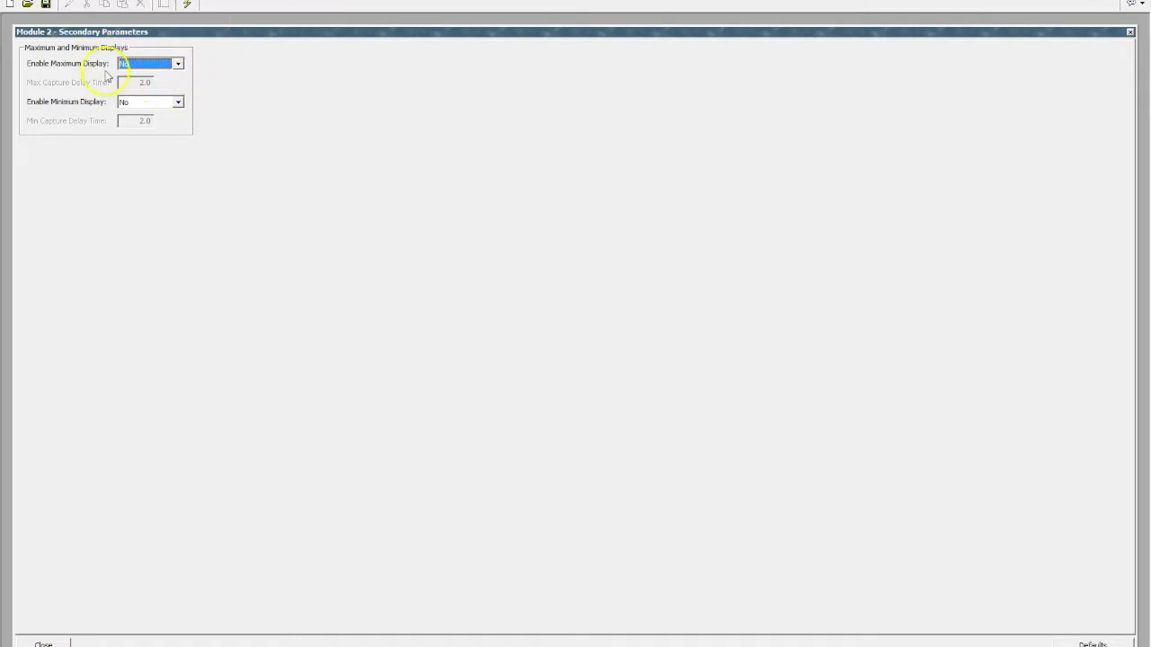
{"action": "left_click", "coordinate": [177, 63]}
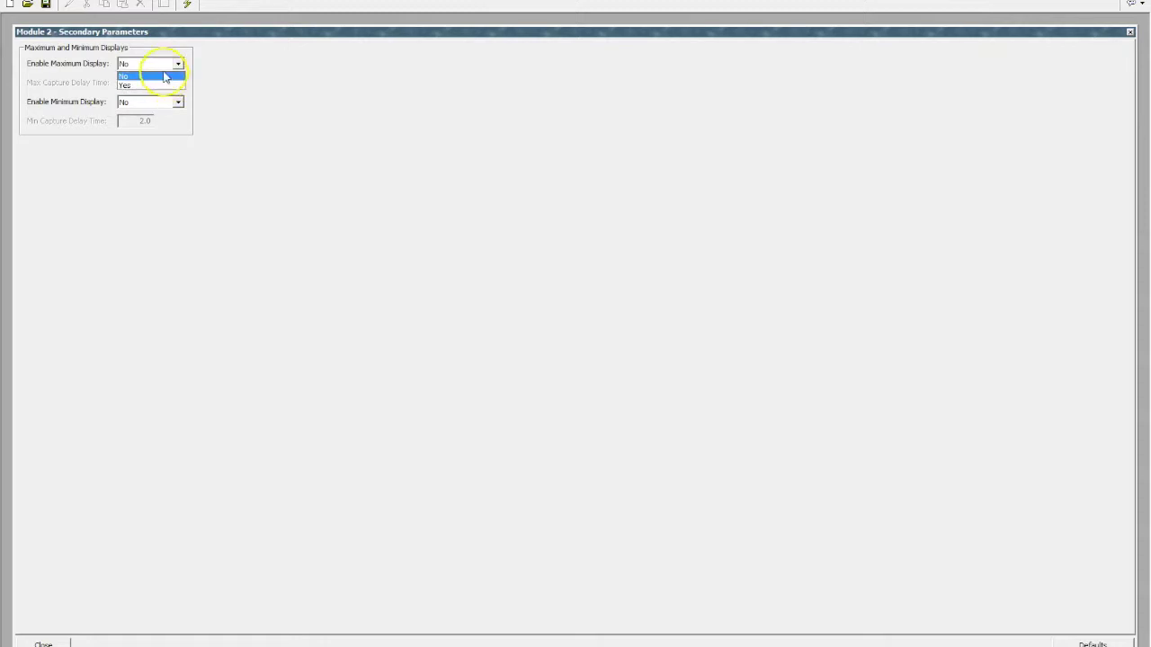
{"action": "left_click", "coordinate": [180, 144]}
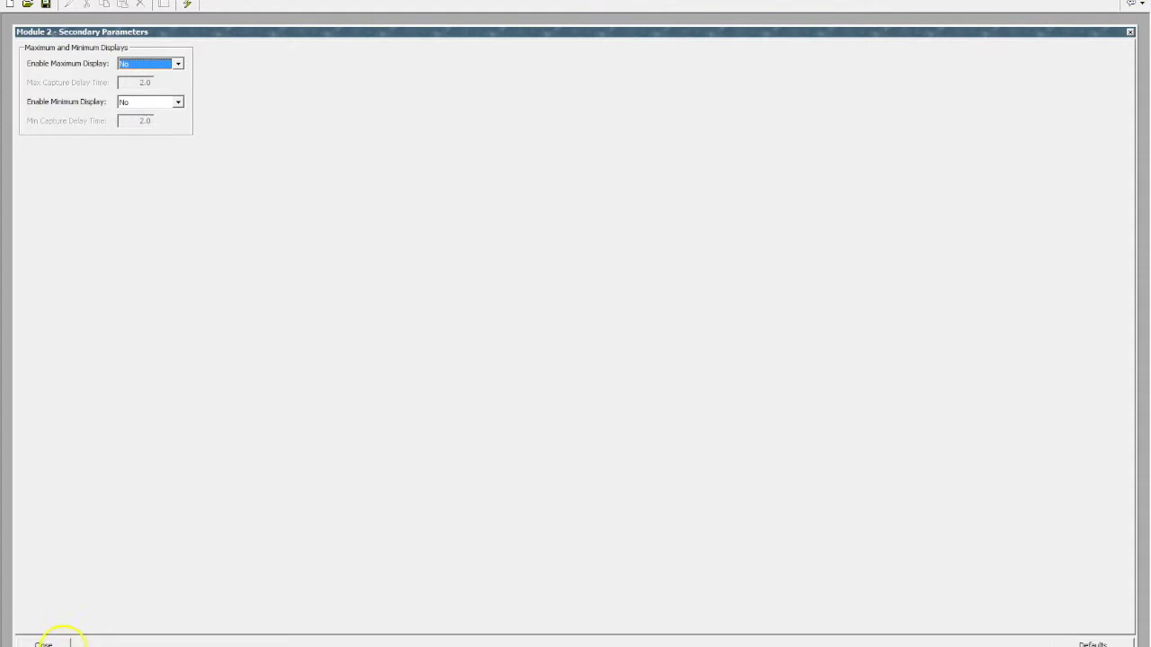
{"action": "left_click", "coordinate": [54, 641]}
{"action": "double_click", "coordinate": [670, 285]}
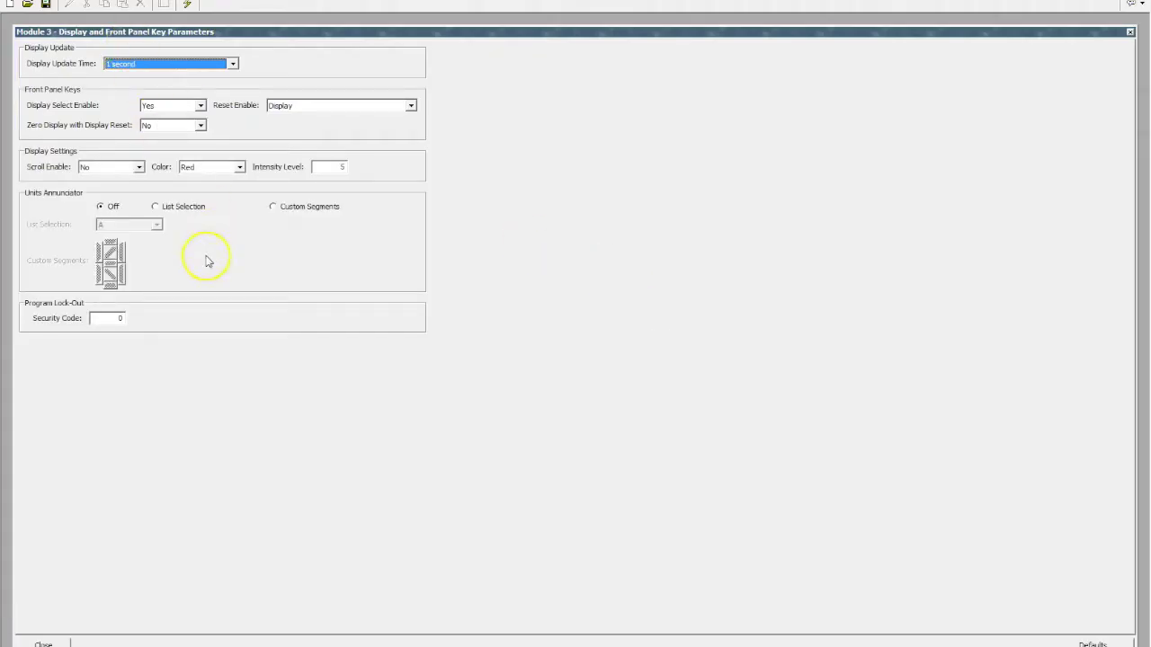
Keep the display update time at 1 second and let reset clear both maximum and minimum captures.
{"action": "mouse_move", "coordinate": [126, 69]}
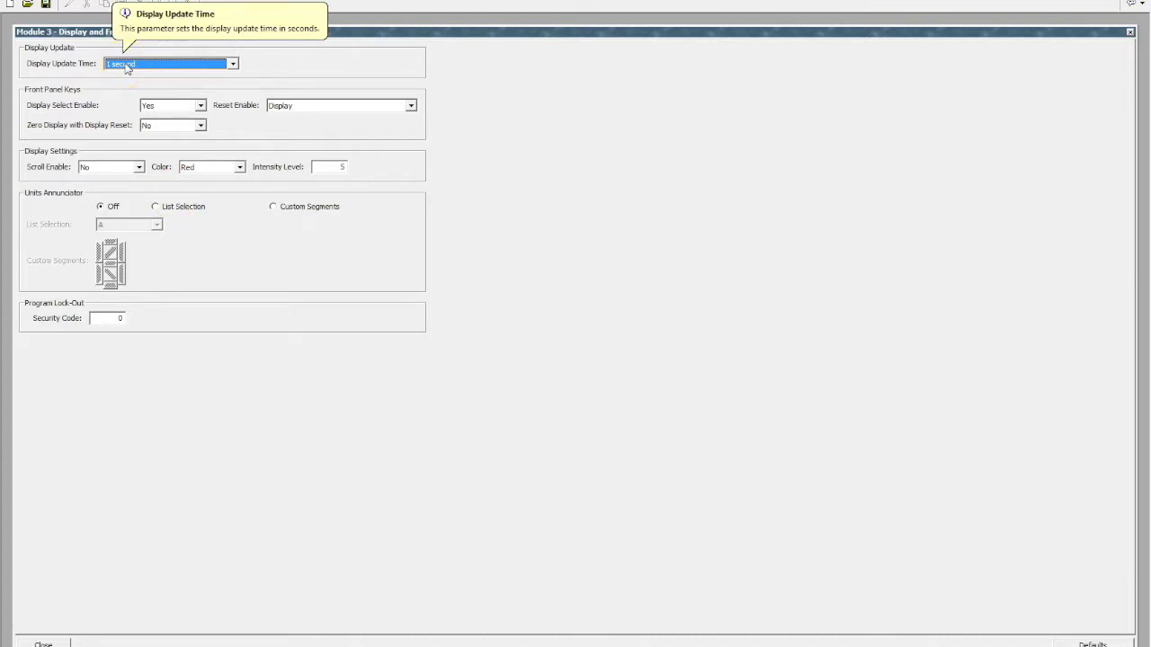
{"action": "left_click", "coordinate": [233, 64]}
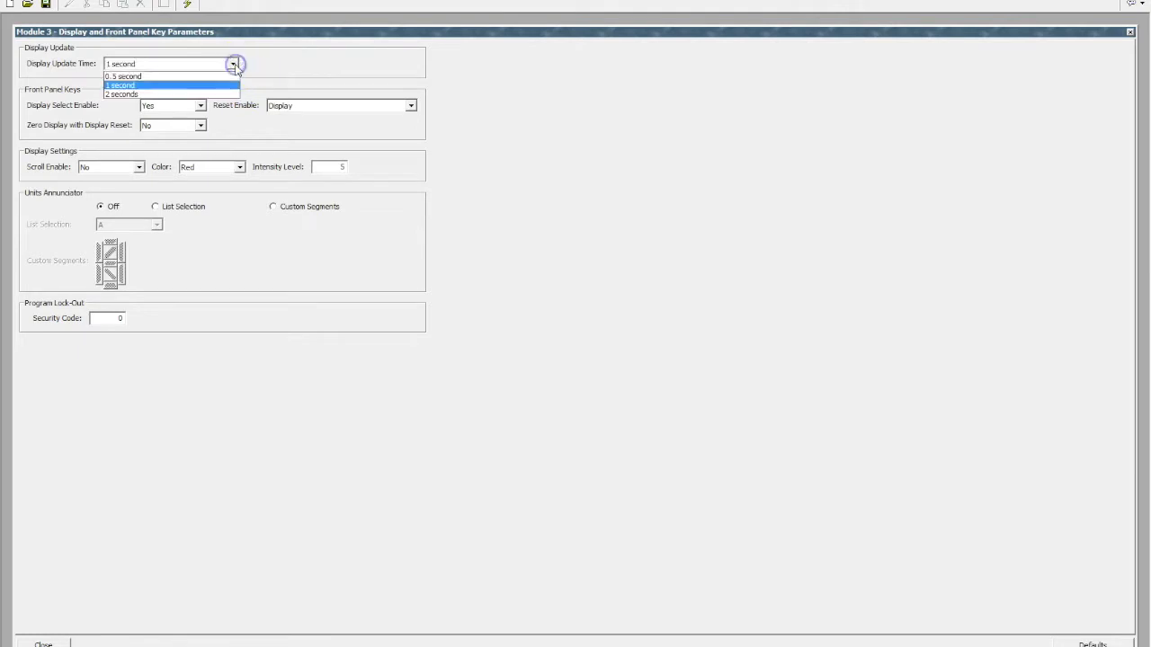
{"action": "left_click", "coordinate": [192, 85]}
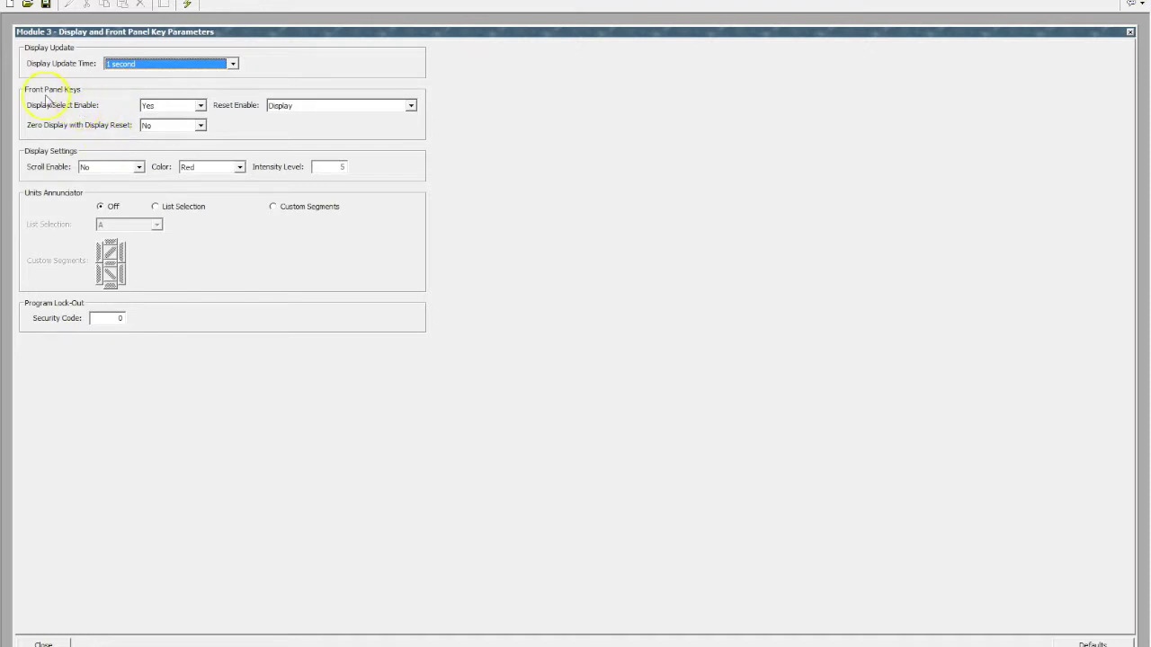
{"action": "left_click", "coordinate": [307, 109]}
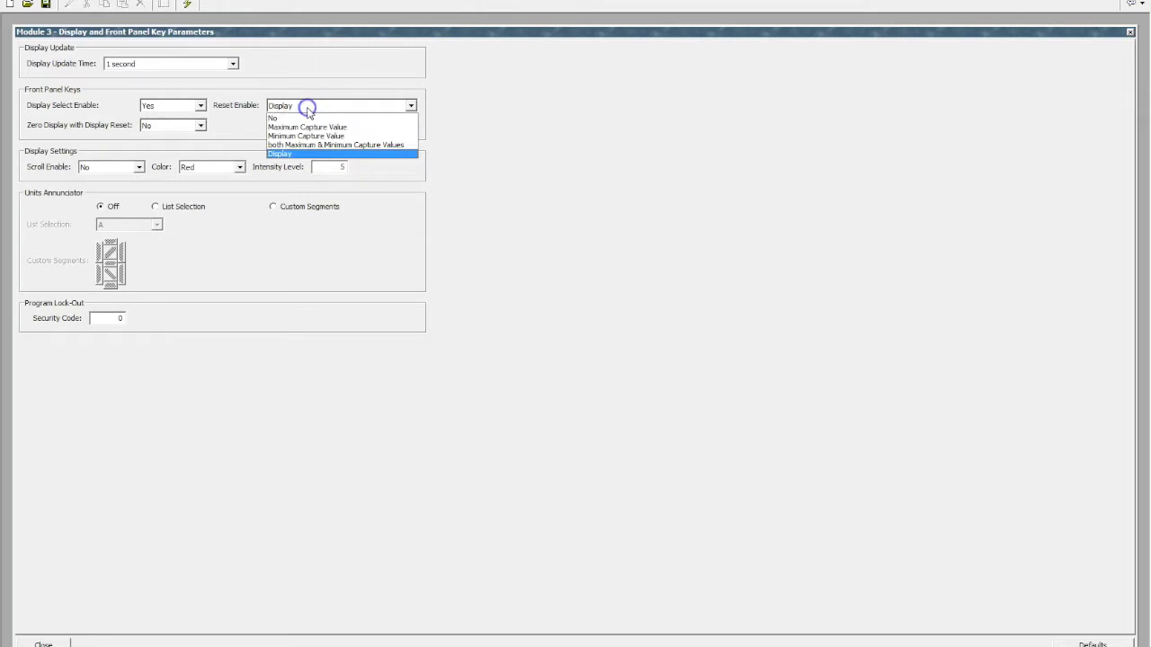
{"action": "left_click", "coordinate": [358, 144]}
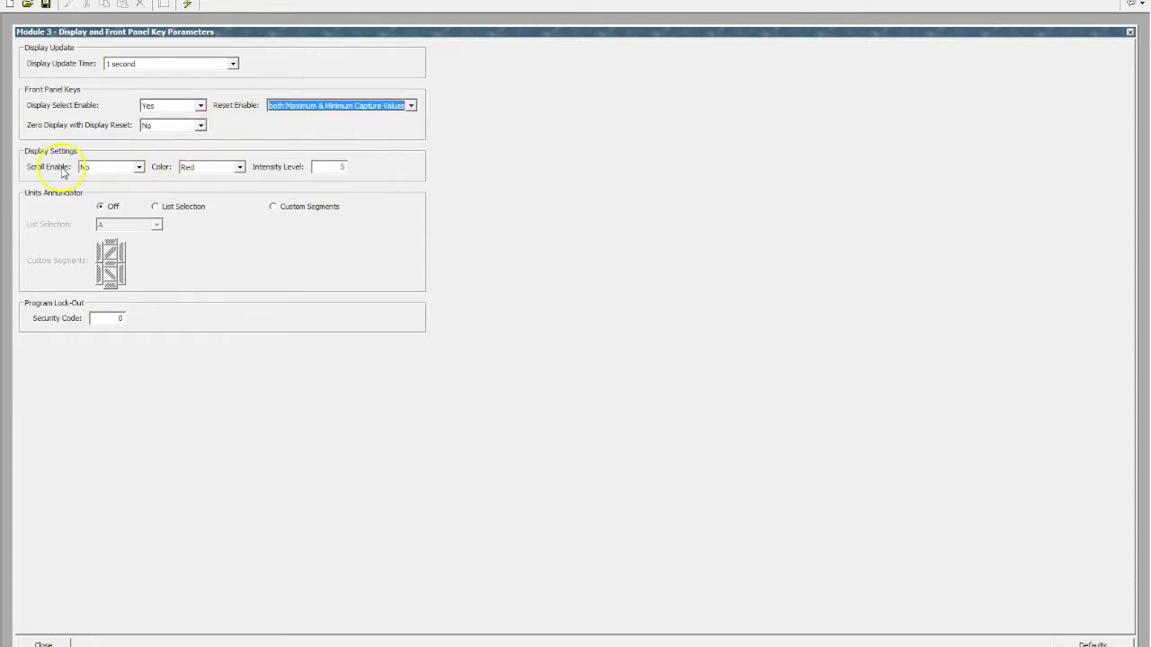
Set Scroll Enable to Yes, keep the colour Red, and make the units annunciator List Selection.
{"action": "left_click", "coordinate": [139, 167]}
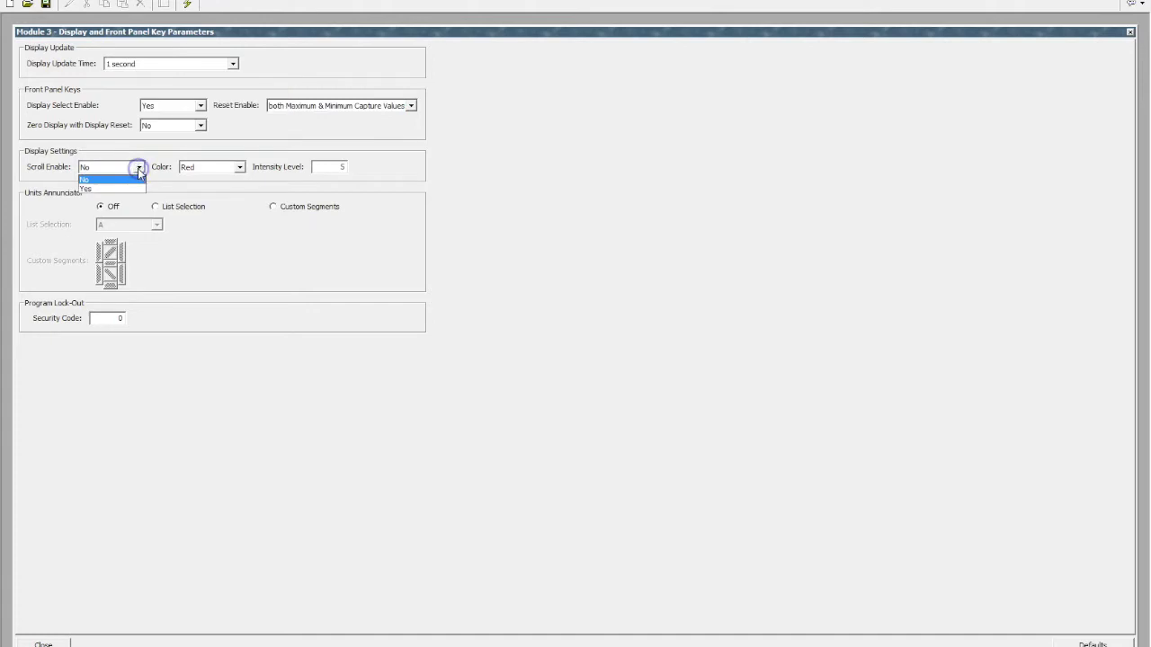
{"action": "left_click", "coordinate": [132, 189]}
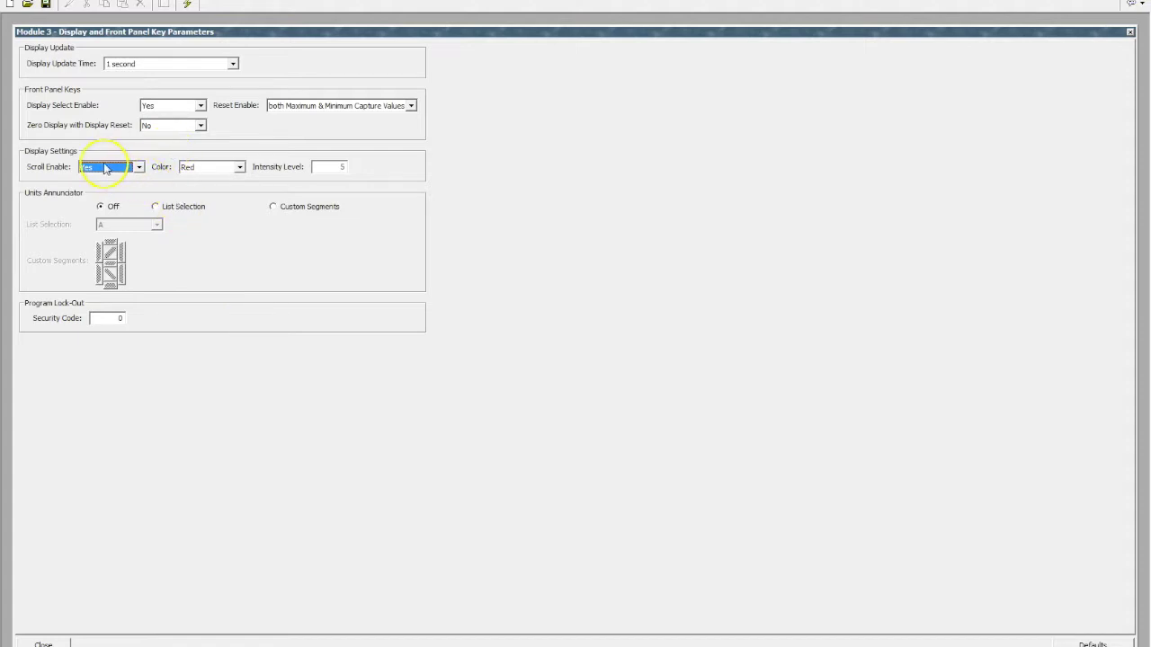
{"action": "mouse_move", "coordinate": [208, 201]}
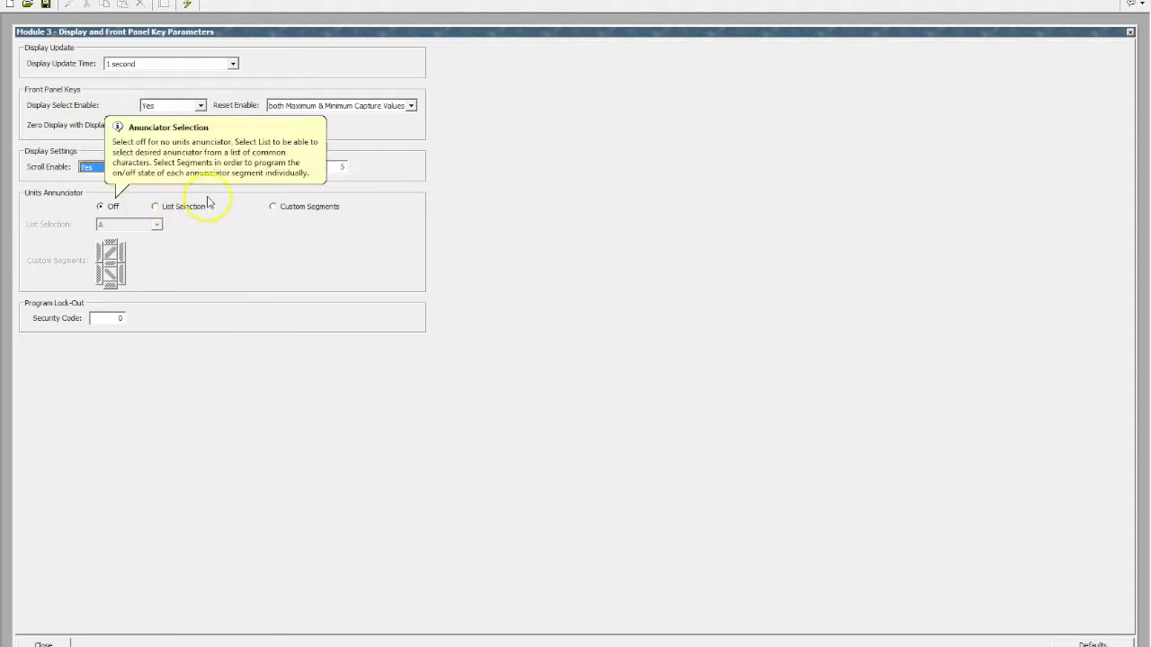
{"action": "mouse_move", "coordinate": [240, 172]}
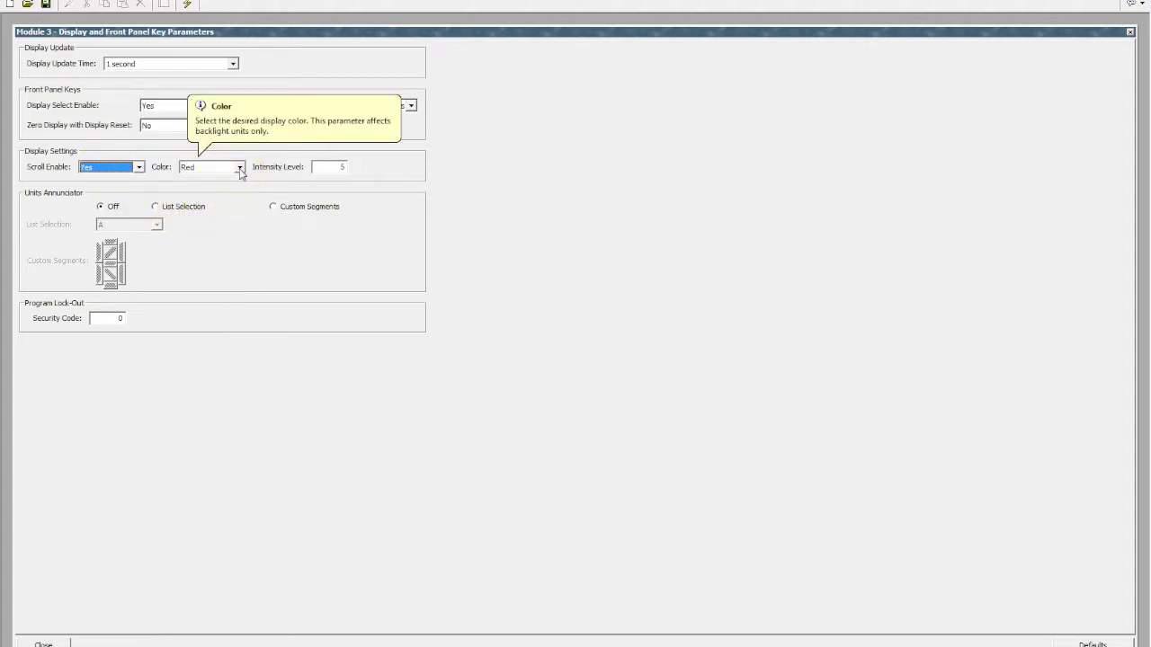
{"action": "left_click_drag", "start_coordinate": [240, 169], "coordinate": [215, 179]}
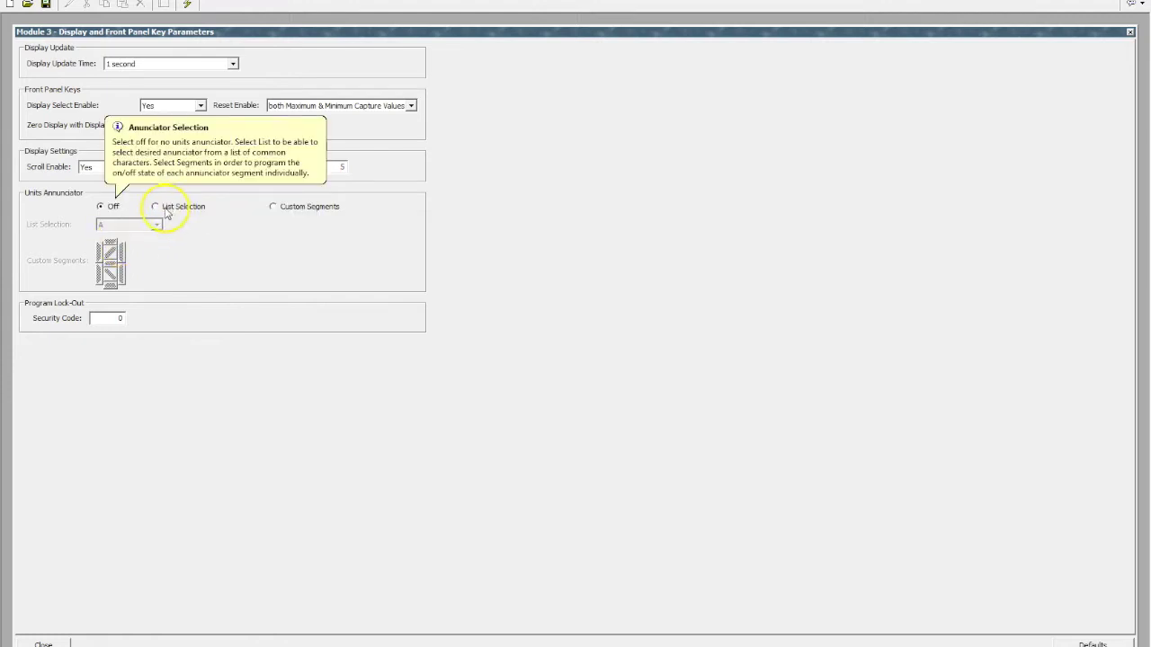
{"action": "left_click", "coordinate": [166, 207]}
Switch the units annunciator to Custom Segments: bottom segment on, top, upper-right and lower-right off.
{"action": "left_click", "coordinate": [157, 227]}
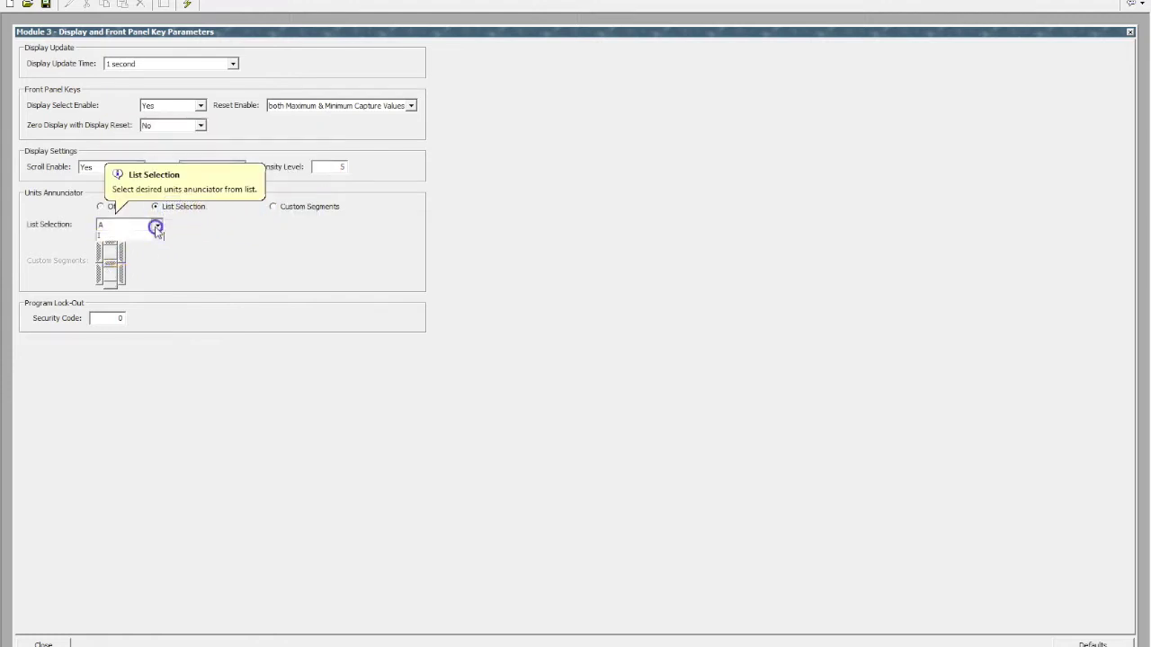
{"action": "left_click_drag", "start_coordinate": [158, 245], "coordinate": [214, 216]}
{"action": "left_click", "coordinate": [273, 208]}
{"action": "left_click", "coordinate": [274, 208]}
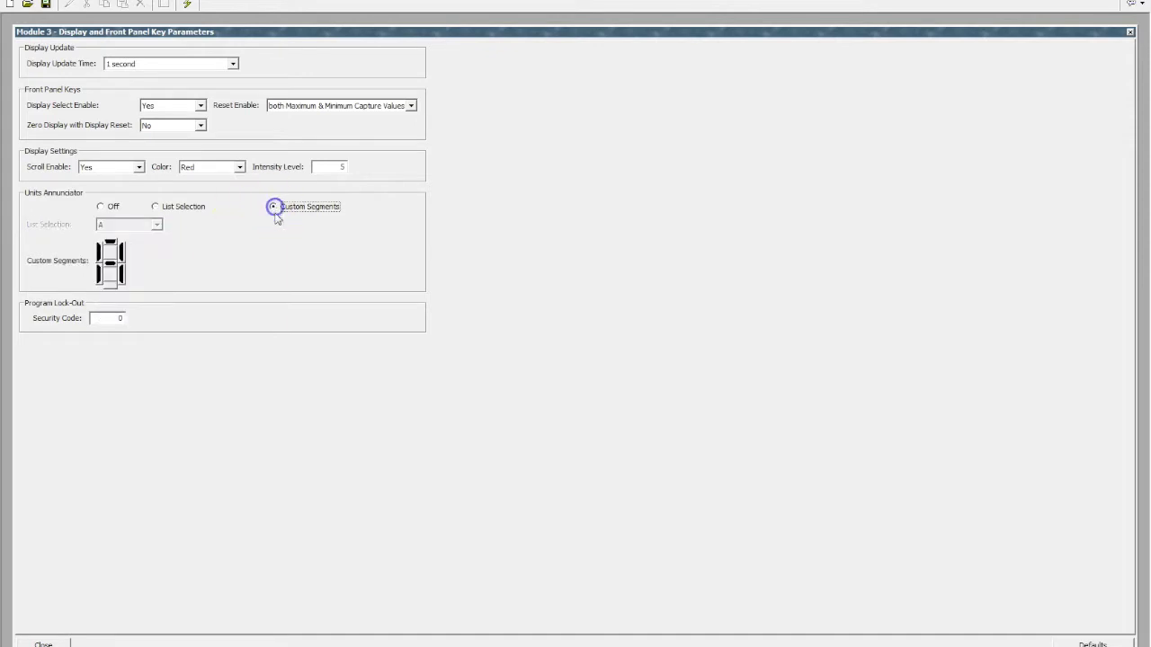
{"action": "left_click", "coordinate": [111, 287]}
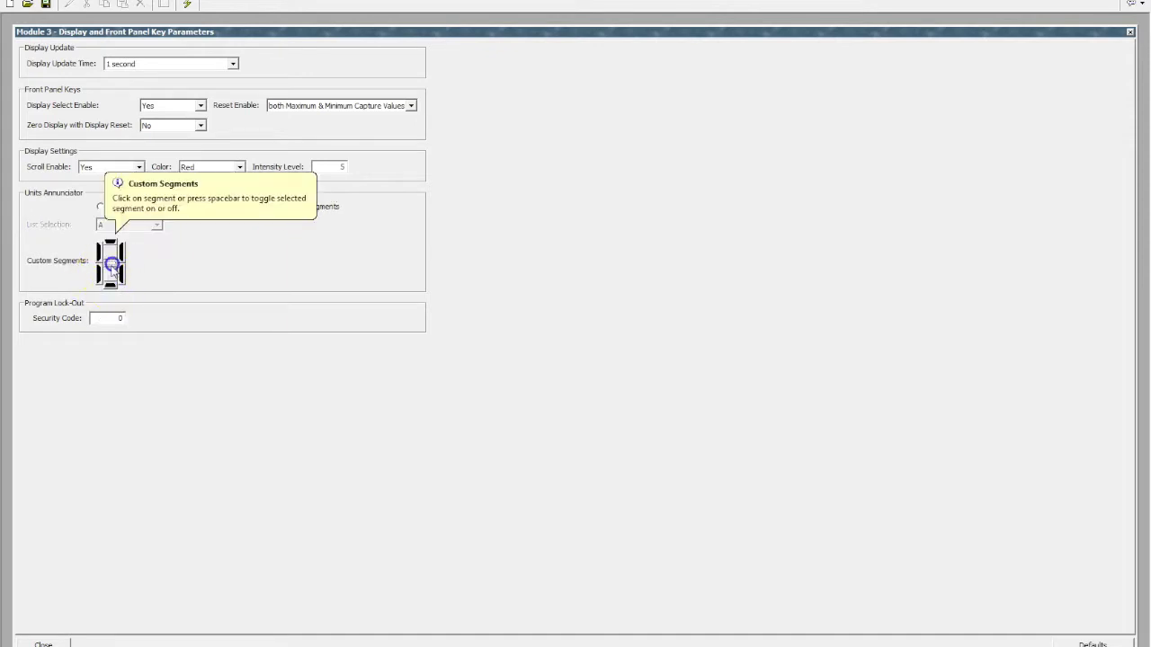
{"action": "left_click", "coordinate": [123, 256]}
{"action": "left_click", "coordinate": [109, 241]}
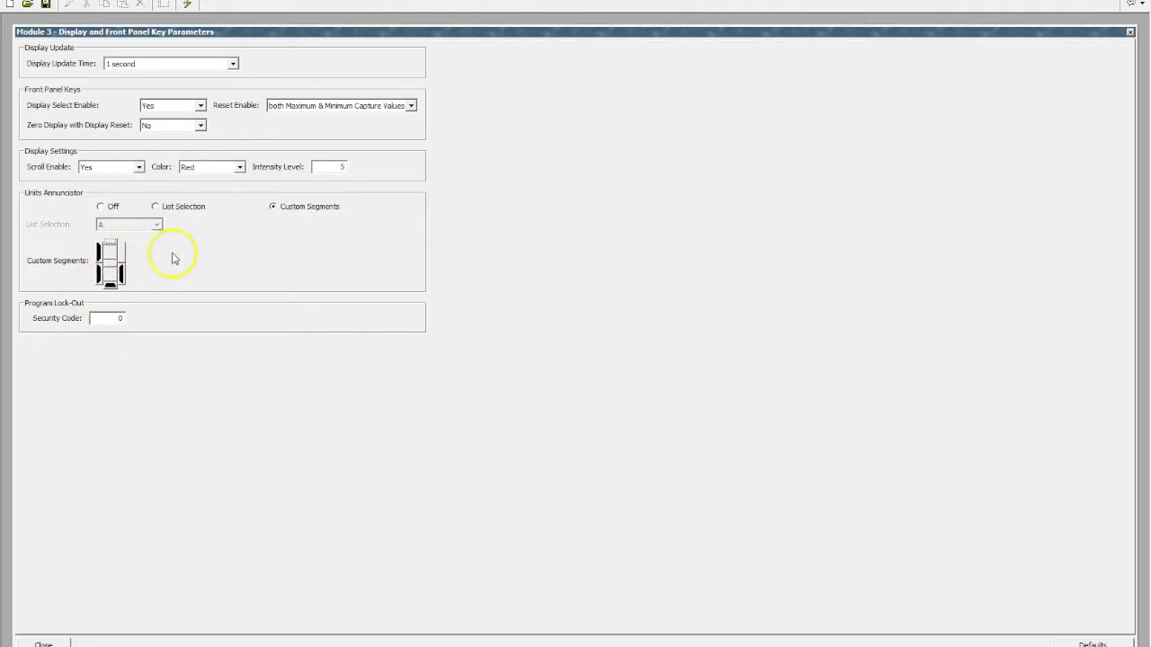
{"action": "left_click", "coordinate": [122, 272]}
Open Setpoint Outputs and make Setpoint 1 Low Acting with Unbalanced Hysteresis.
{"action": "left_click", "coordinate": [43, 642]}
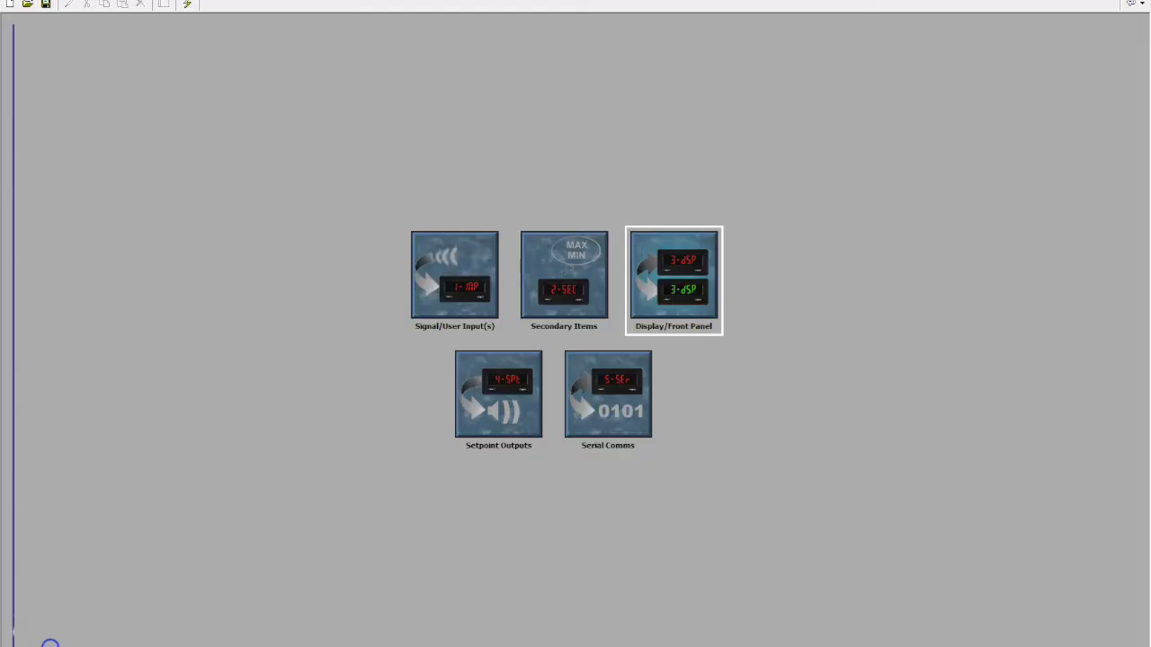
{"action": "left_click", "coordinate": [510, 412]}
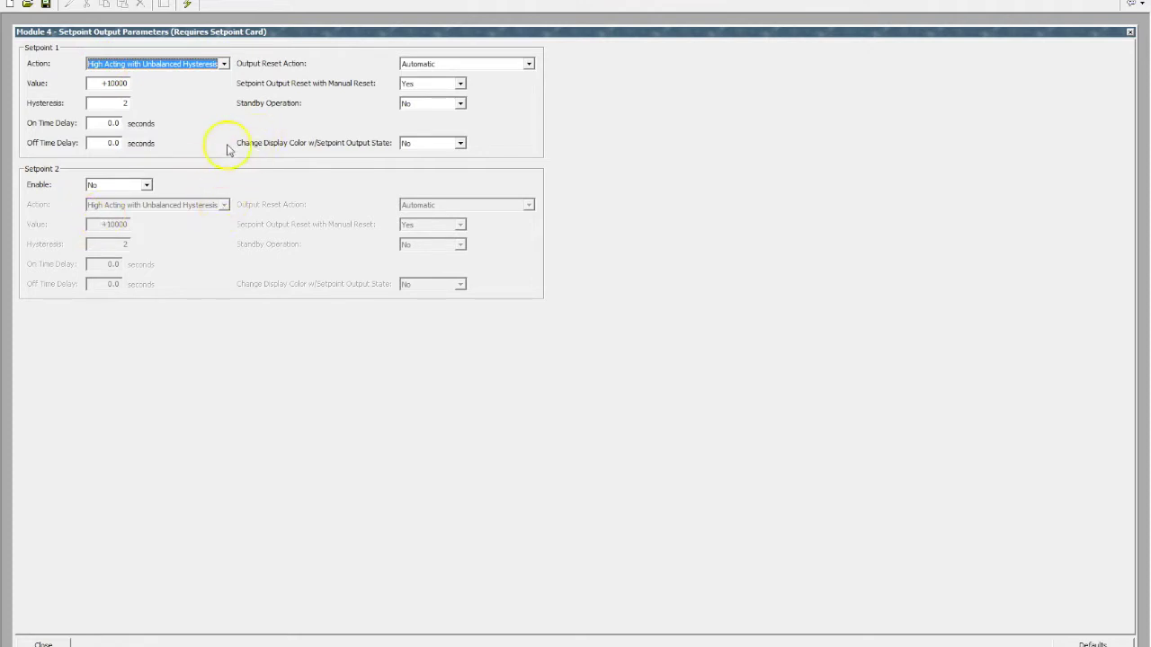
{"action": "left_click", "coordinate": [227, 65]}
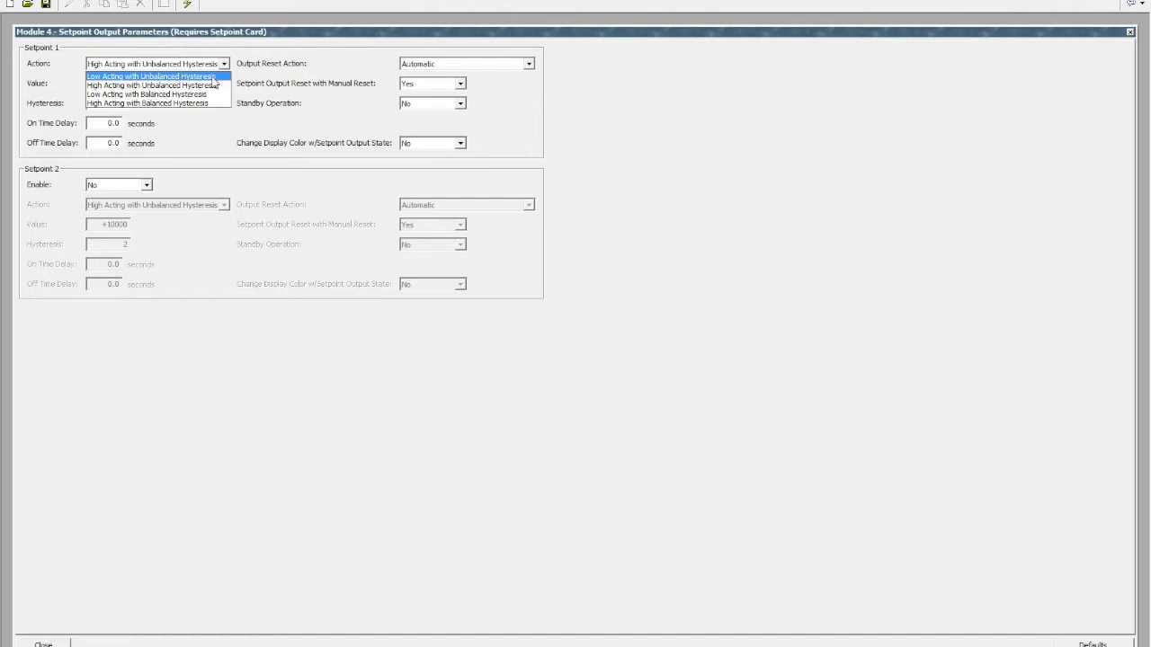
{"action": "left_click", "coordinate": [242, 124]}
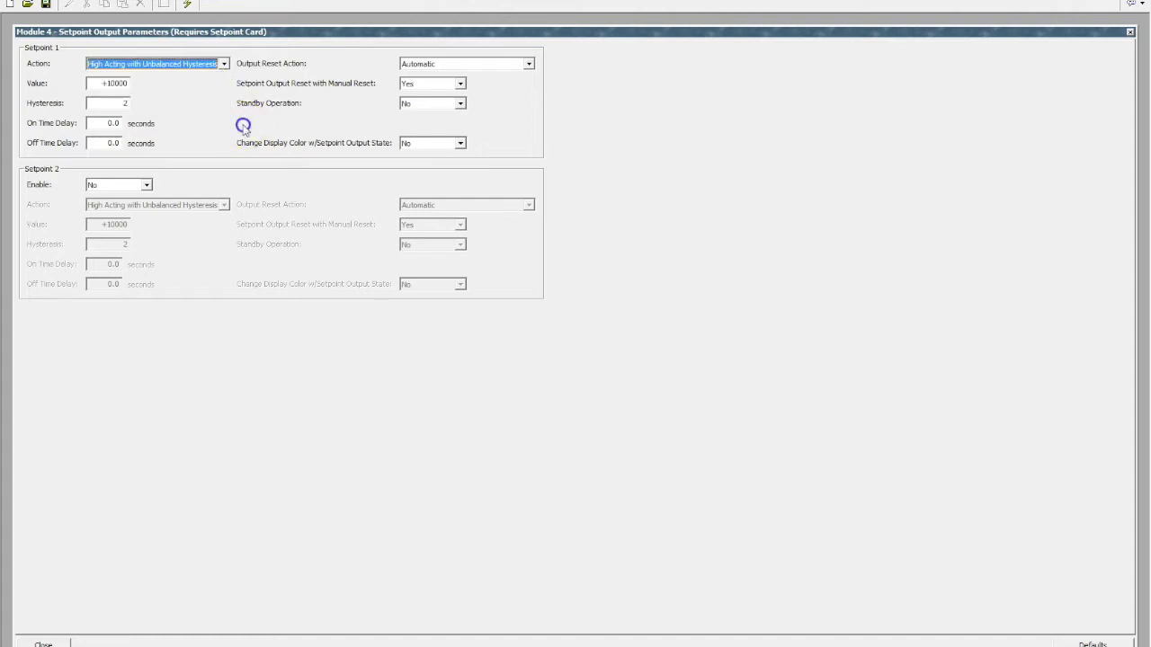
{"action": "left_click", "coordinate": [191, 70]}
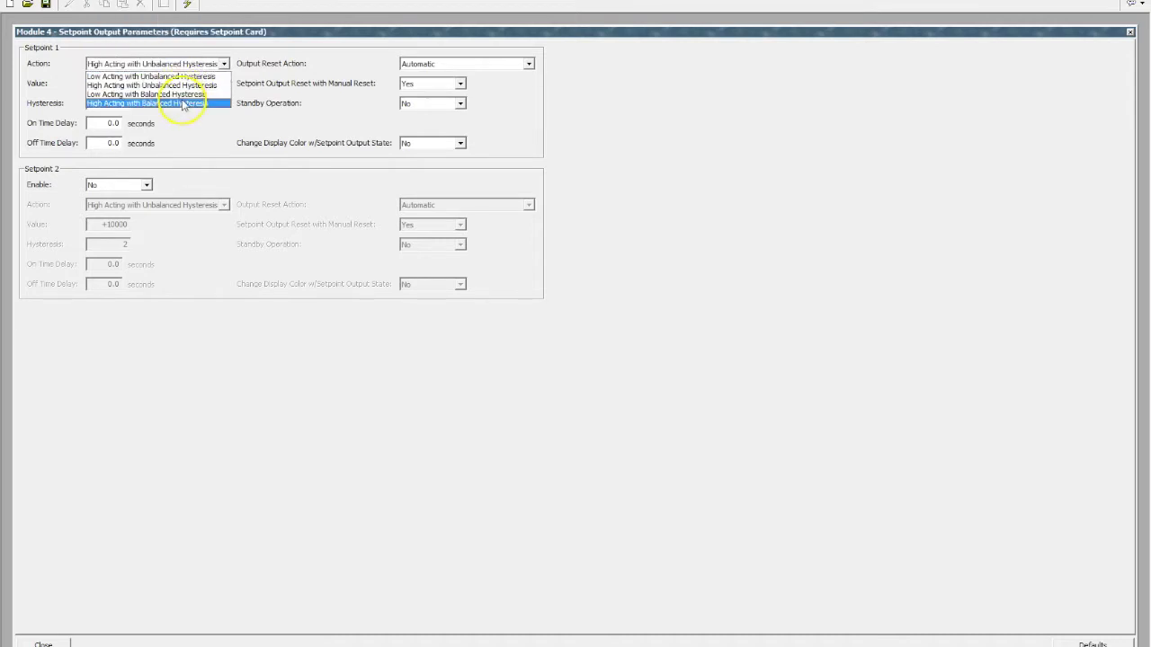
{"action": "left_click", "coordinate": [183, 77]}
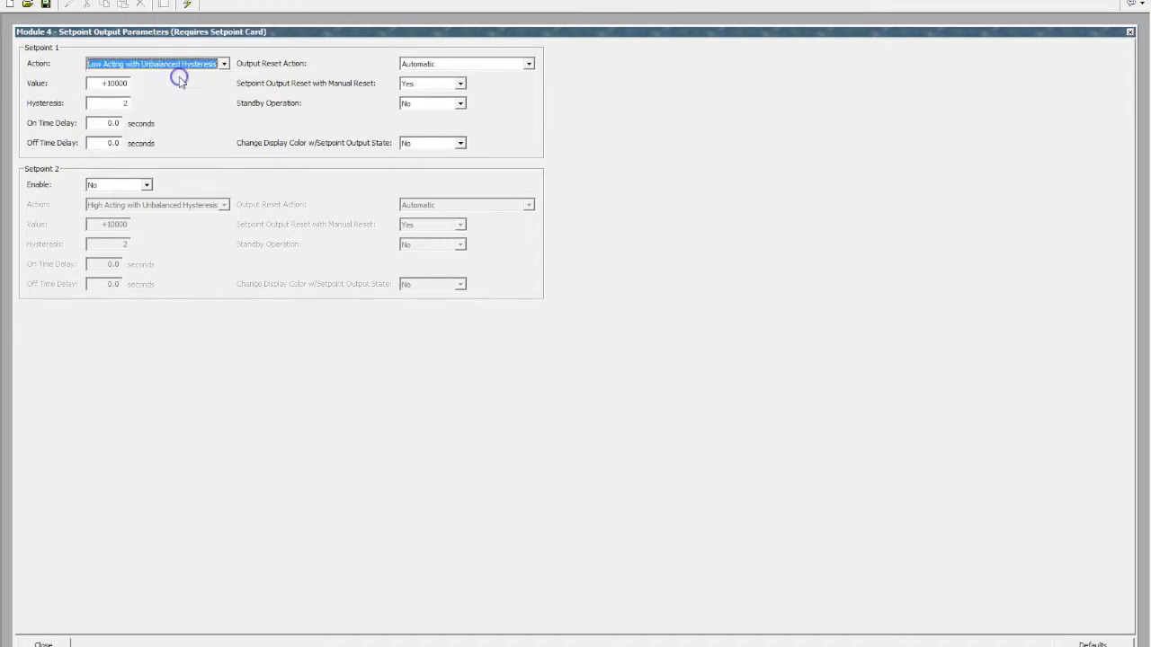
Enable Setpoint 2 and make it High Acting with Unbalanced Hysteresis.
{"action": "left_click", "coordinate": [147, 184]}
{"action": "left_click", "coordinate": [142, 207]}
{"action": "left_click", "coordinate": [151, 205]}
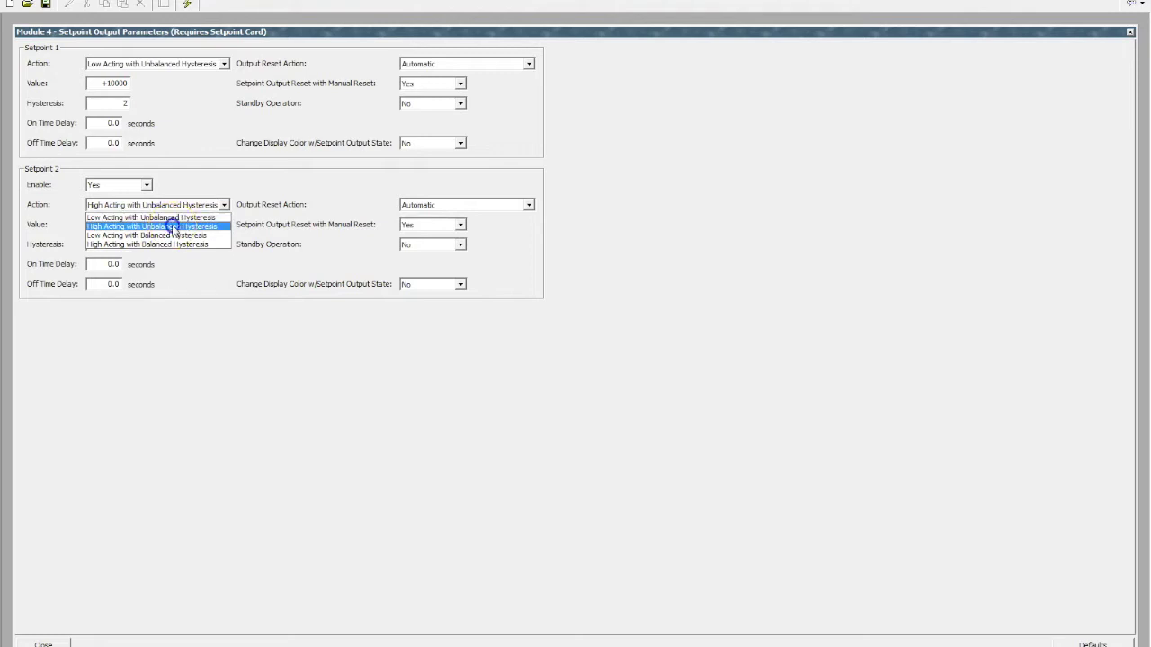
{"action": "left_click", "coordinate": [170, 226]}
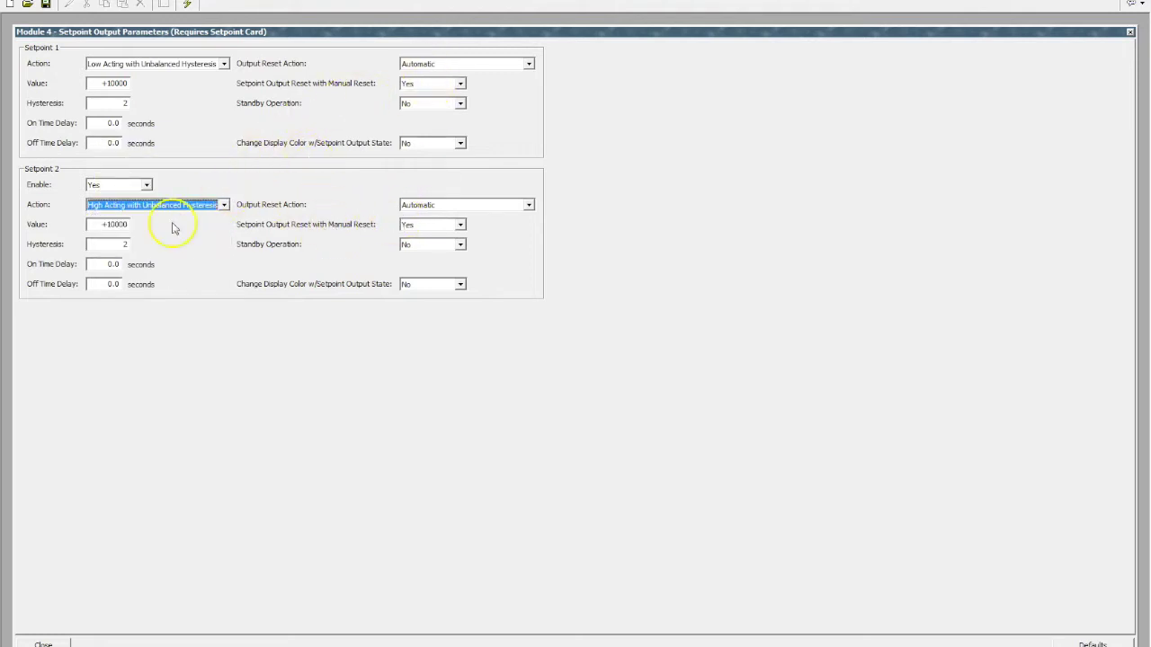
{"action": "left_click", "coordinate": [112, 83]}
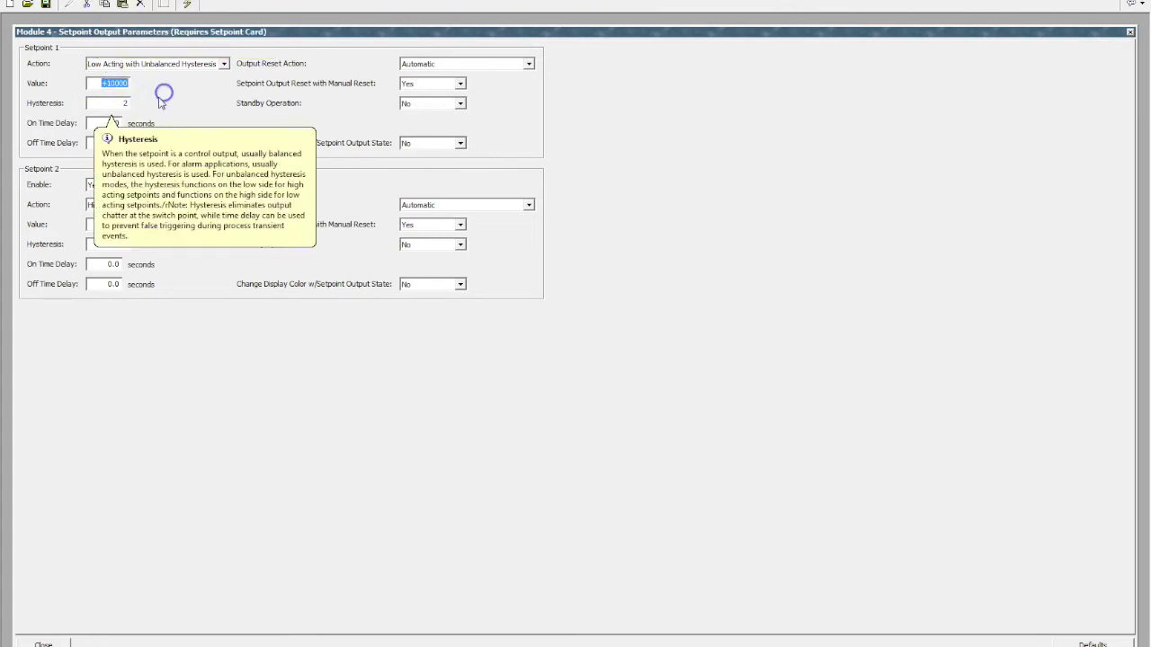
Enter 100 as the Setpoint 1 value and 490 as the Setpoint 2 value.
{"action": "type", "text": "100"}
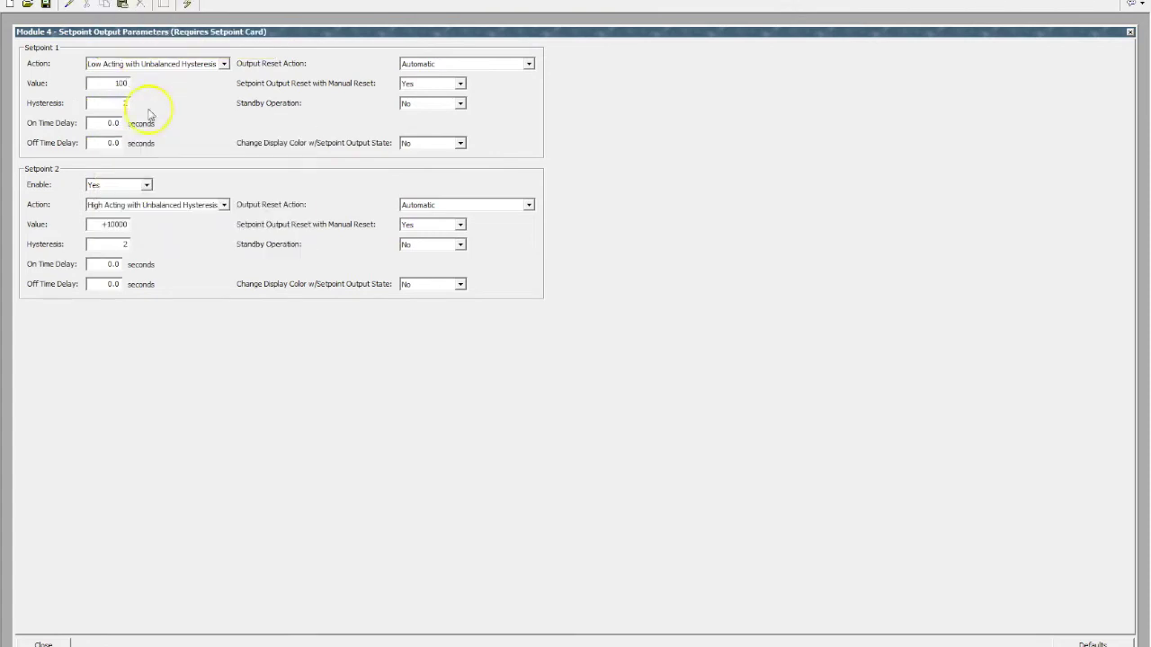
{"action": "left_click", "coordinate": [115, 225]}
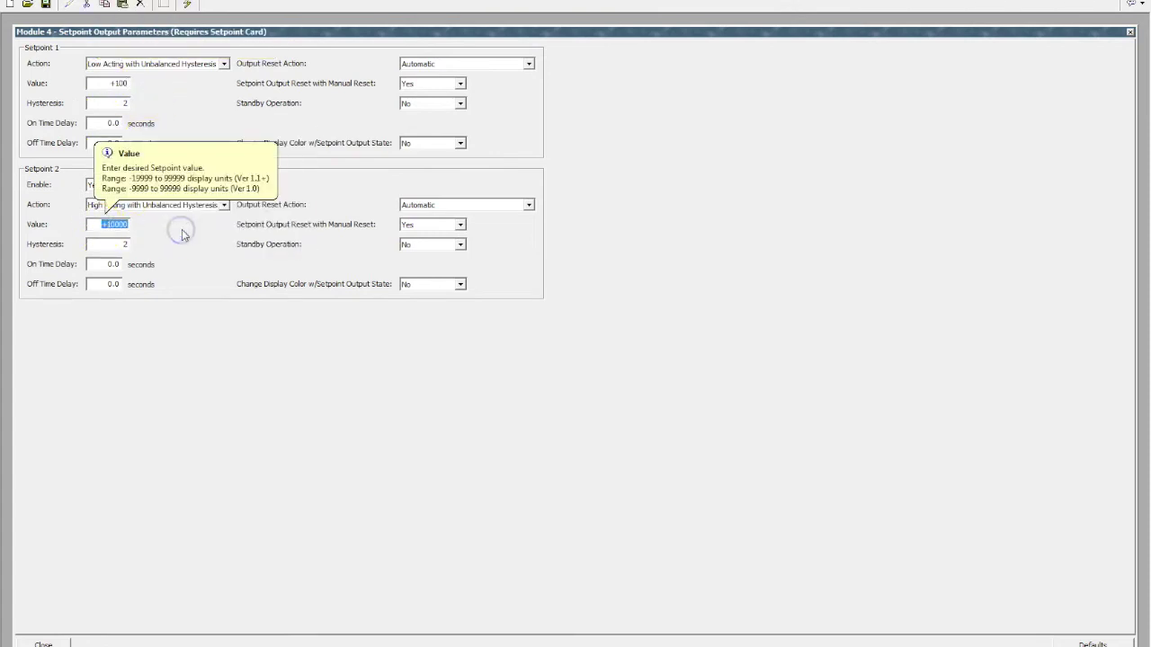
{"action": "type", "text": "490"}
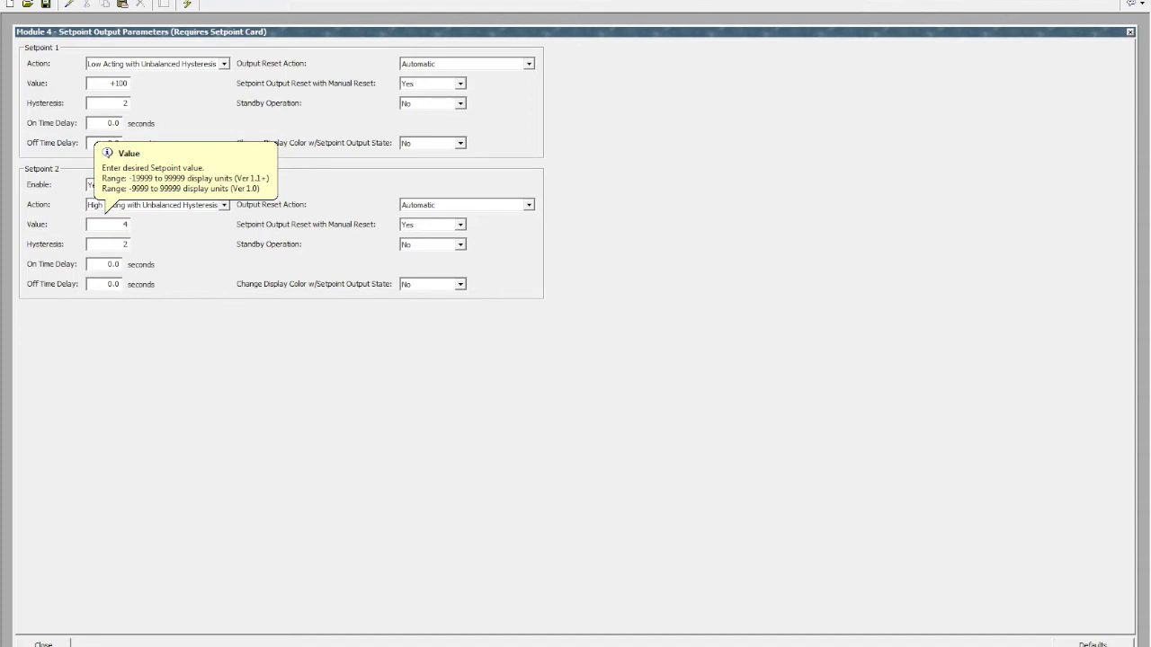
{"action": "left_click", "coordinate": [207, 259]}
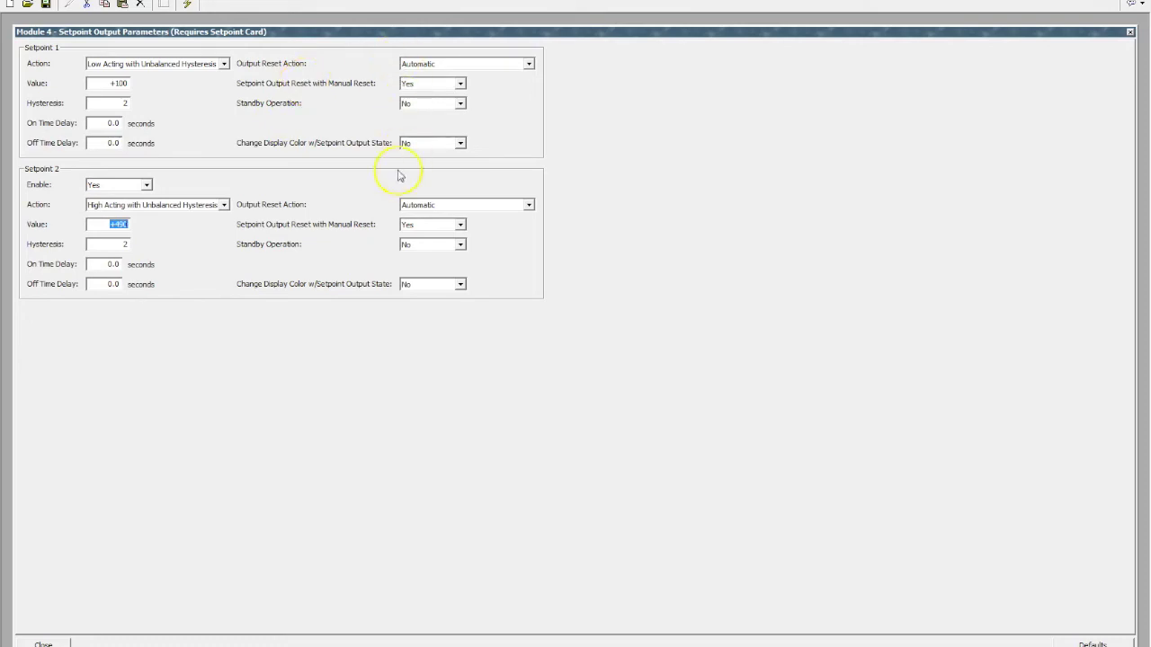
Review the serial settings (9600 baud, 7 data bits, odd parity) and close them unchanged.
{"action": "left_click", "coordinate": [50, 642]}
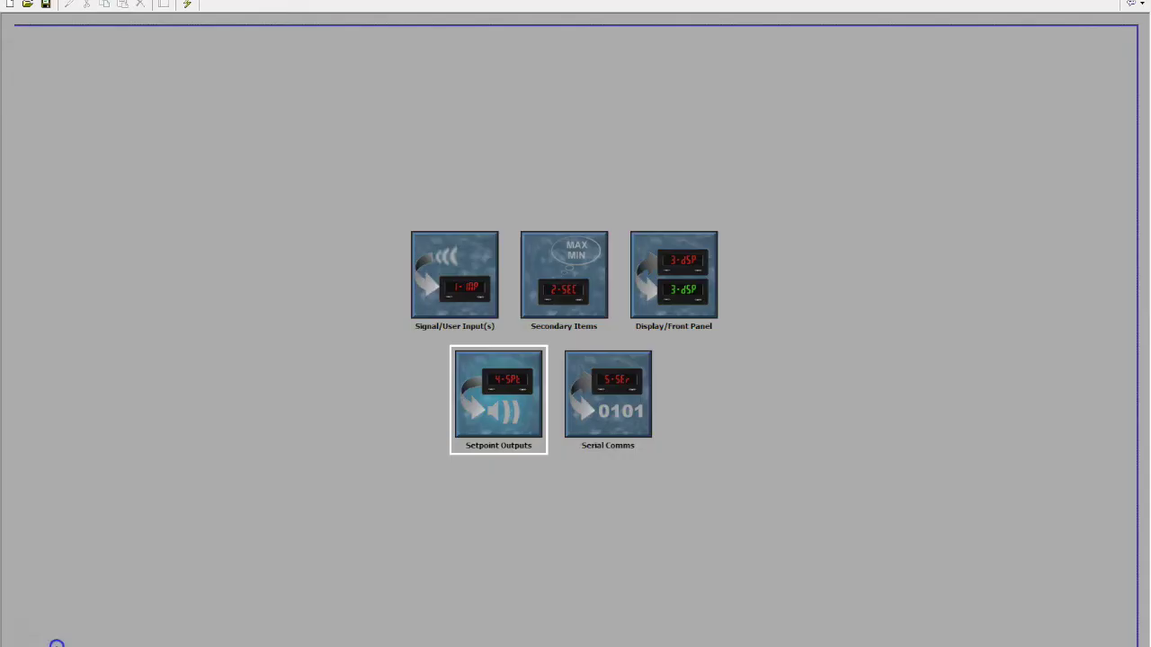
{"action": "left_click", "coordinate": [617, 402]}
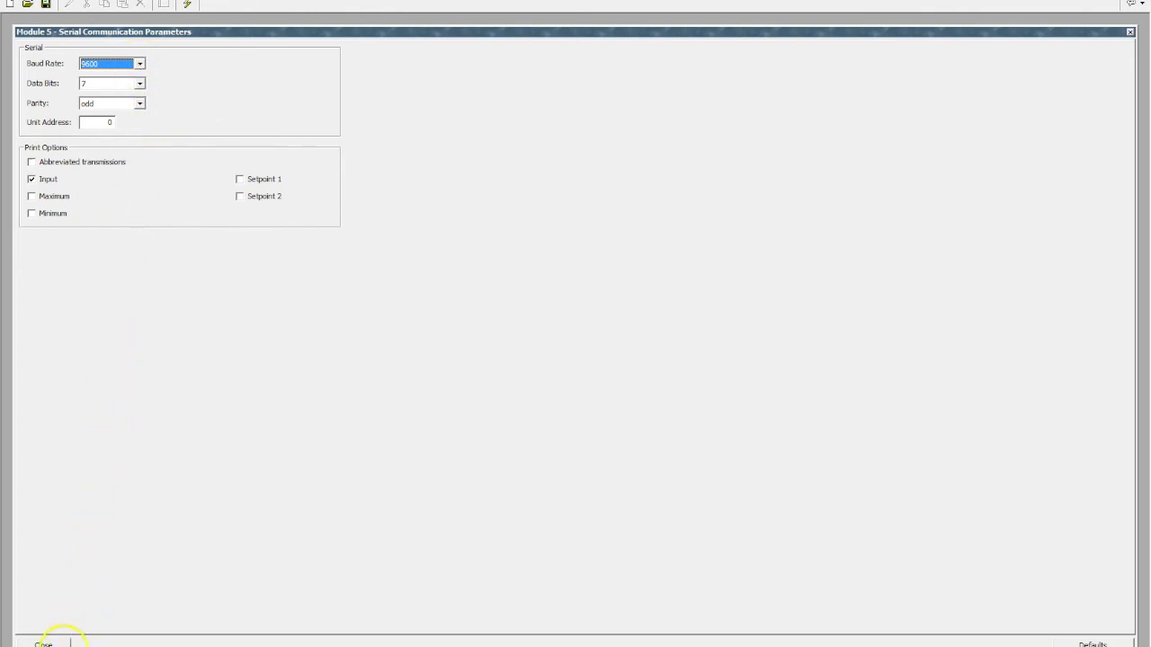
{"action": "left_click", "coordinate": [43, 643]}
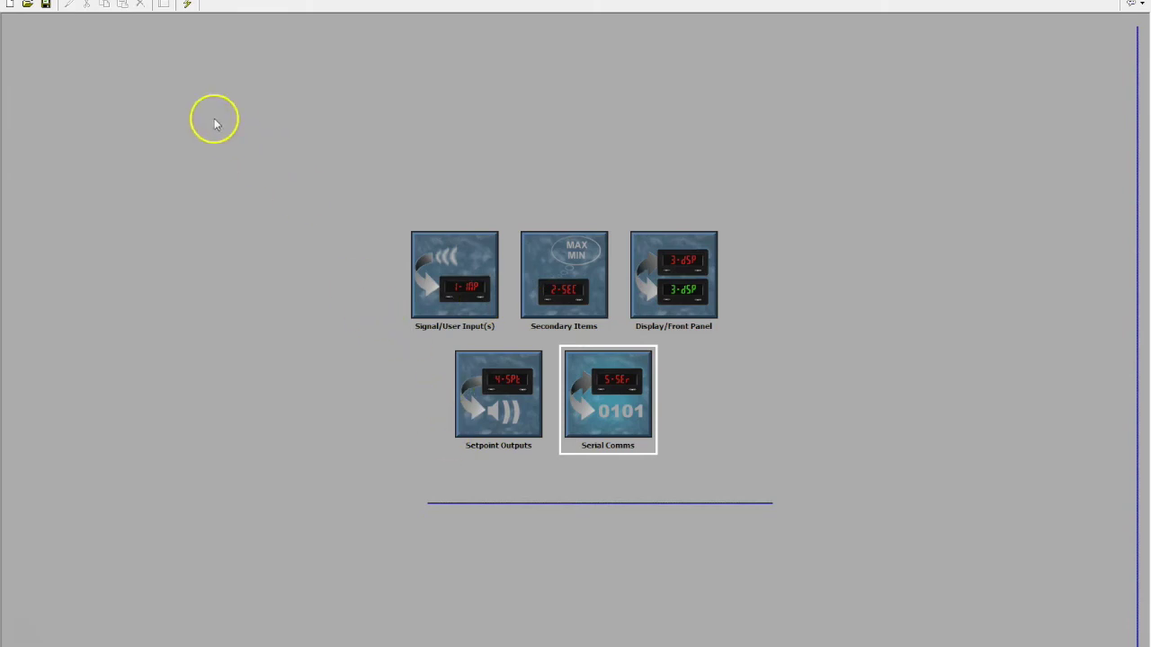
Open the Link menu to send the CUB5P database to the meter.
{"action": "left_click", "coordinate": [88, 4]}
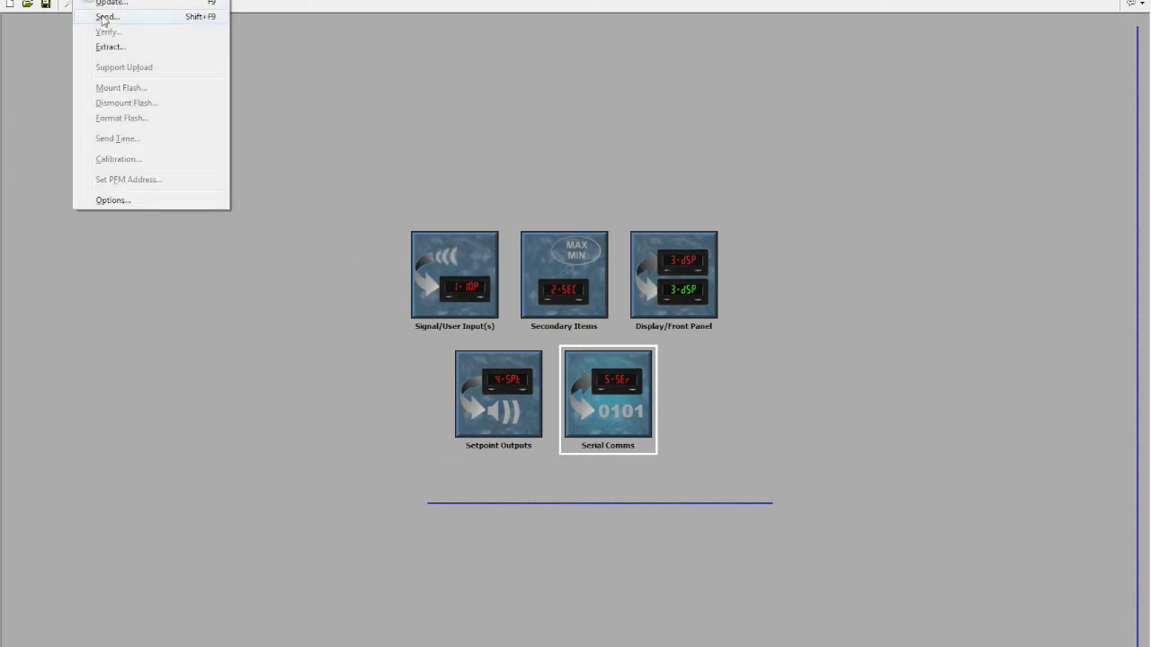